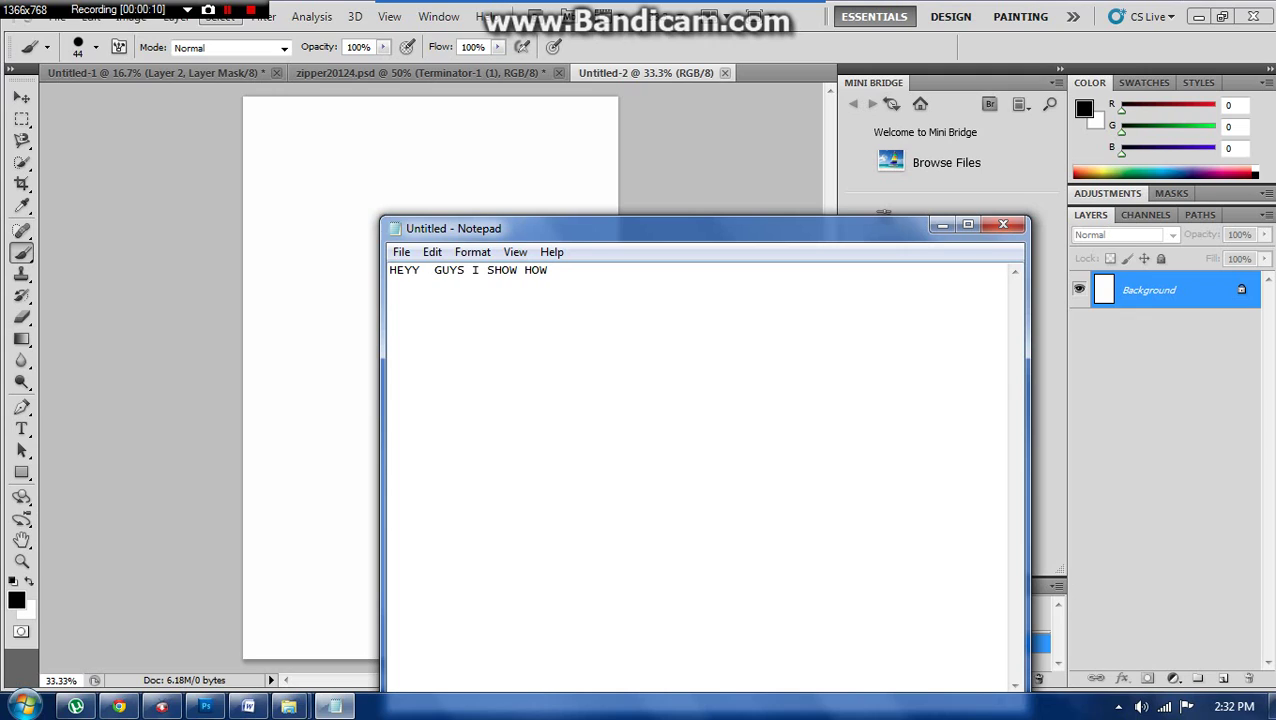
Extend the note to "HEYY GUYS I SHOW HOW TO EDIT A TERMINATOR AND ZIPPER" and erase it
text(O EDIT A TERMINATO)
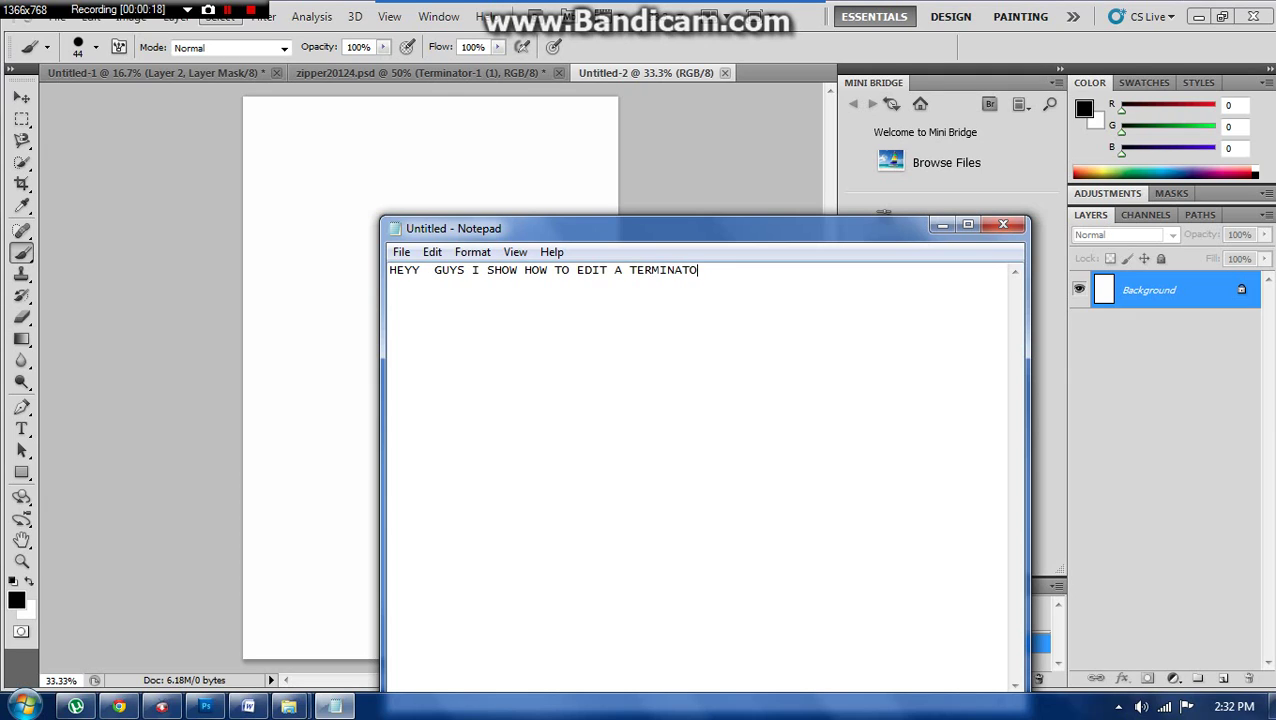
text(R AND ZIPPER)
key(BackSpace)
key(BackSpace)
key(BackSpace)
key(BackSpace)
key(BackSpace)
key(BackSpace)
key(BackSpace)
key(BackSpace)
key(BackSpace)
key(BackSpace)
key(BackSpace)
key(BackSpace)
key(BackSpace)
key(BackSpace)
key(BackSpace)
key(BackSpace)
key(BackSpace)
key(BackSpace)
key(BackSpace)
key(BackSpace)
key(BackSpace)
key(BackSpace)
key(BackSpace)
key(BackSpace)
key(BackSpace)
key(BackSpace)
key(BackSpace)
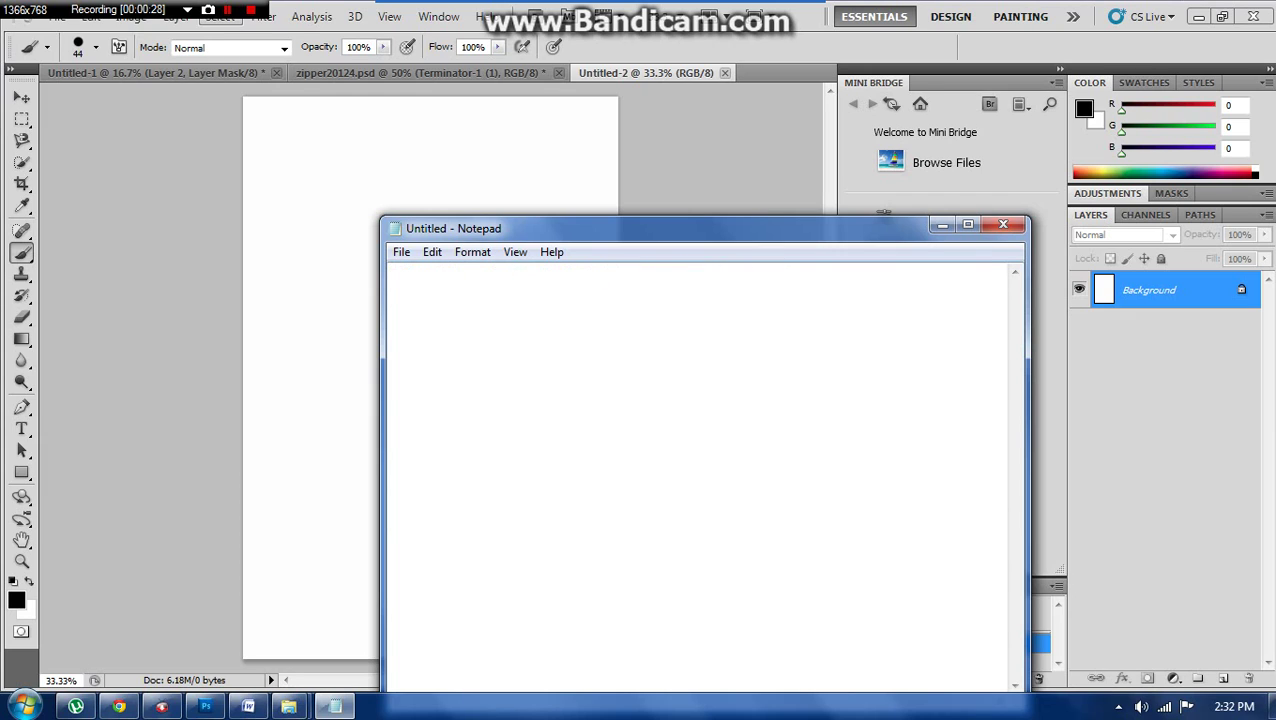
Write "ZIPPER FACE" in the empty note and replace it with "OK ST"
text(ZIPPER FACE)
key(shift+Left)
key(shift+Left)
key(shift+Left)
key(shift+Left)
key(shift+Left)
key(shift+Left)
key(shift+Left)
key(shift+Left)
key(shift+Left)
key(shift+Left)
key(shift+Left)
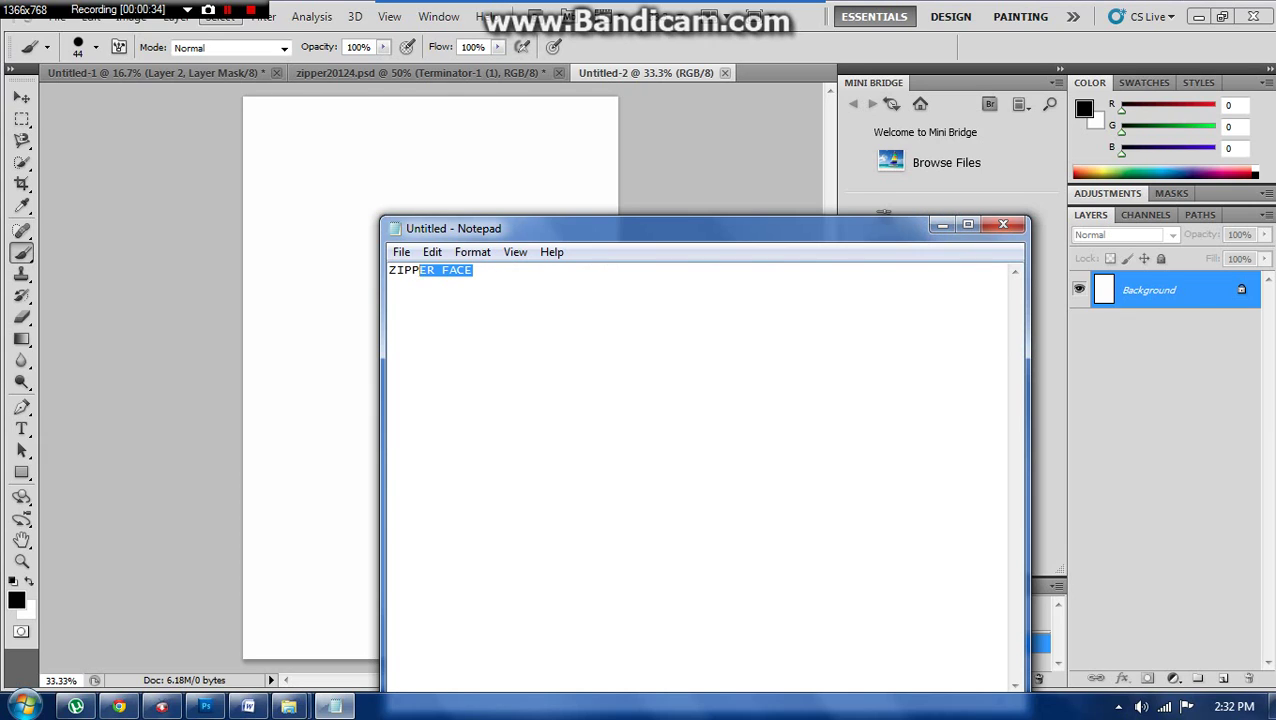
text(OK )
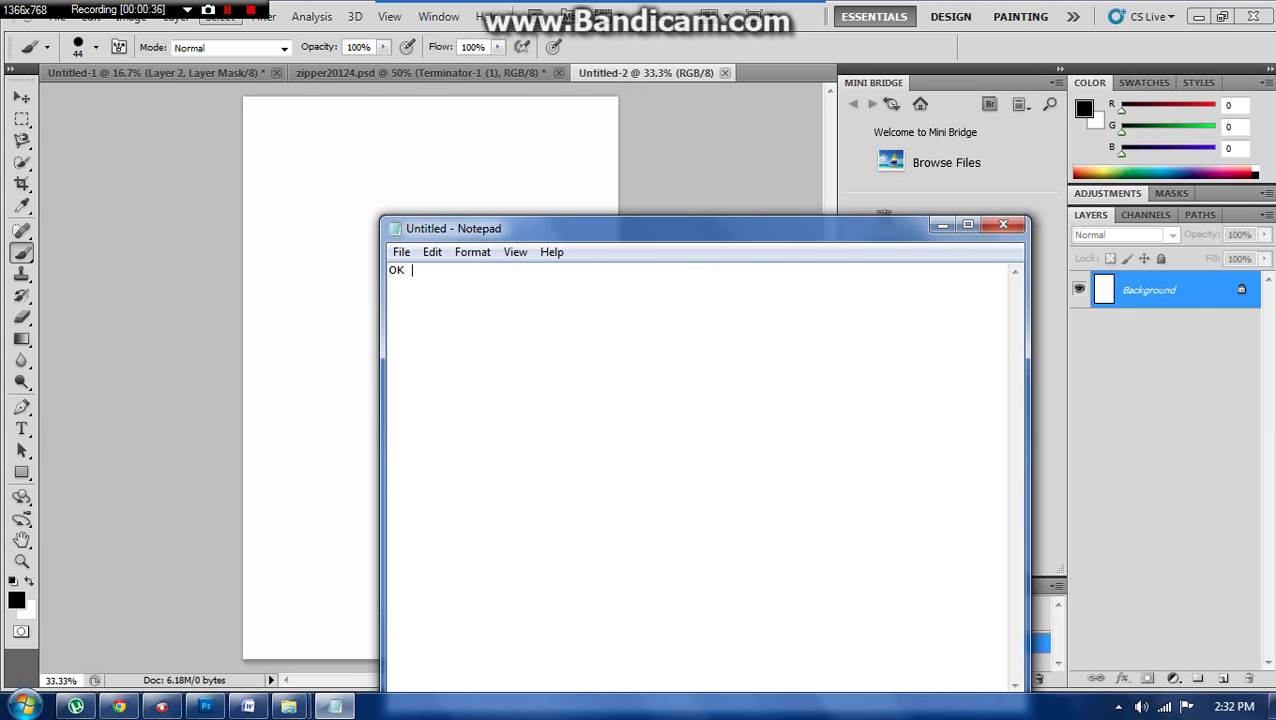
text(STAR)
key(BackSpace)
key(BackSpace)
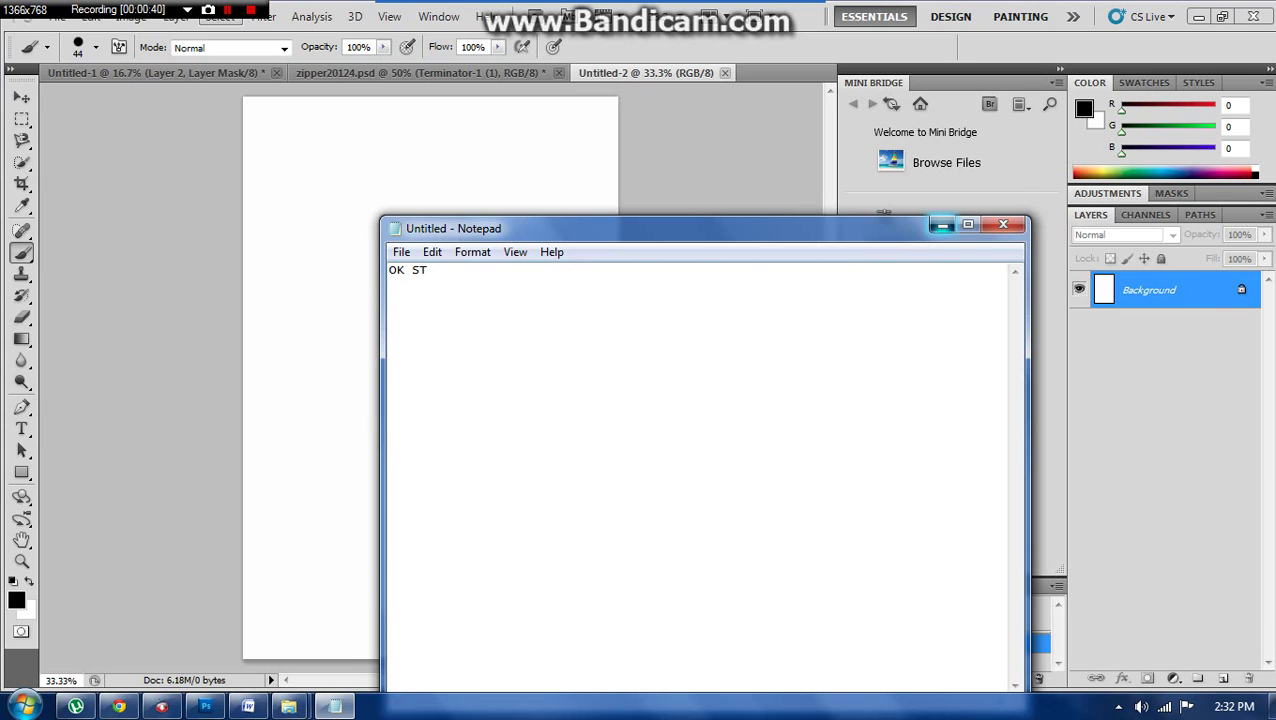
Minimize the note and place the photo whose file name starts with 1375932 from the Downloads folder into the blank Untitled-2 document
click(942, 224)
mouse_move(288, 706)
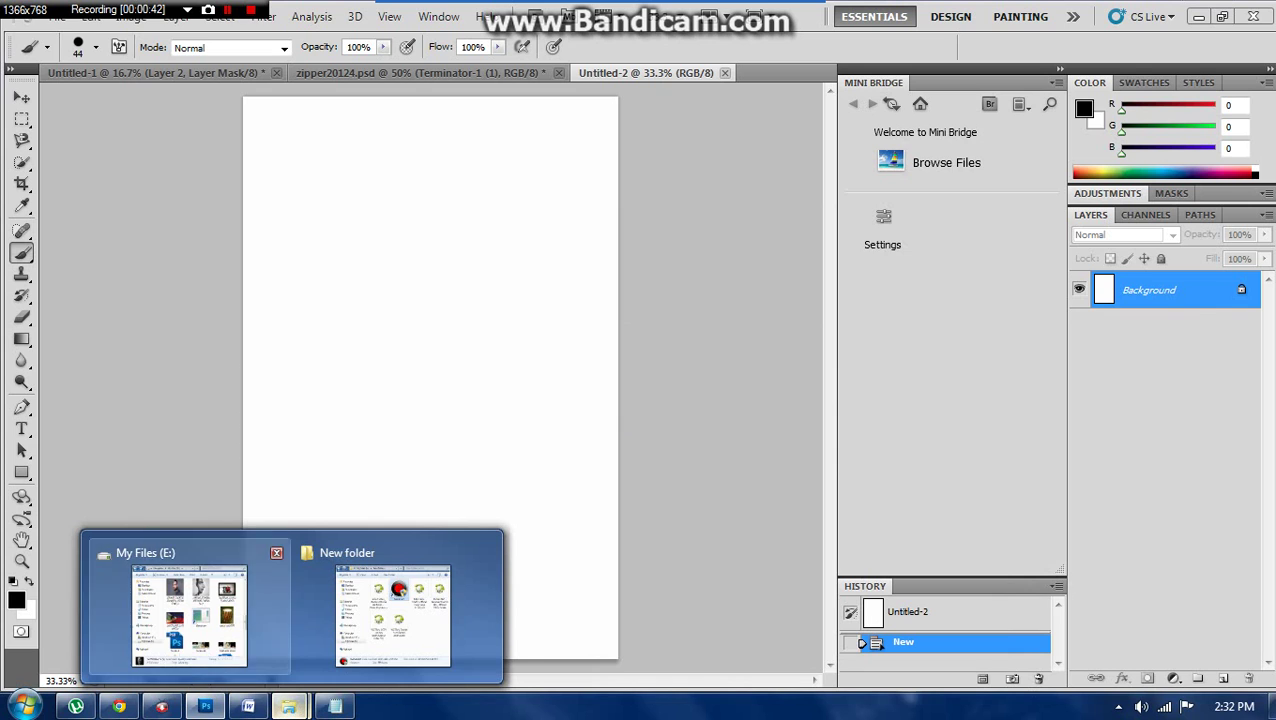
click(180, 600)
scroll(976, 340, down, 5)
scroll(976, 340, up, 6)
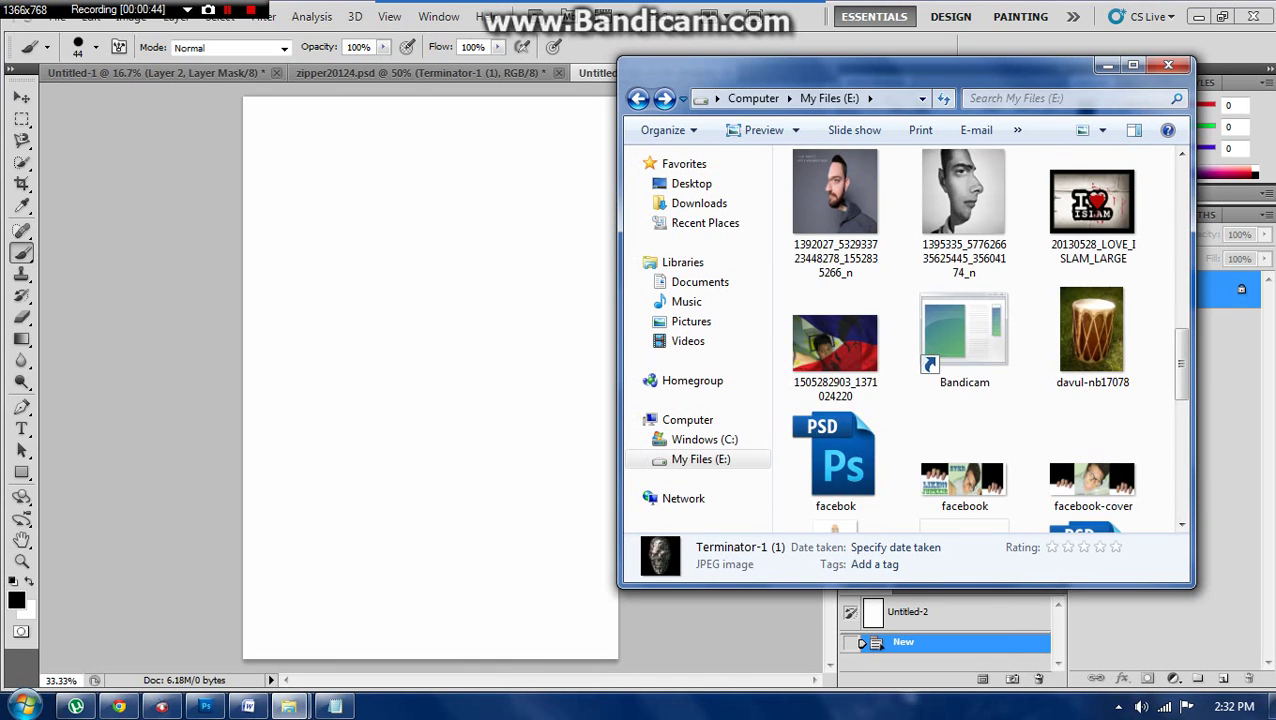
scroll(968, 450, up, 6)
scroll(968, 450, down, 12)
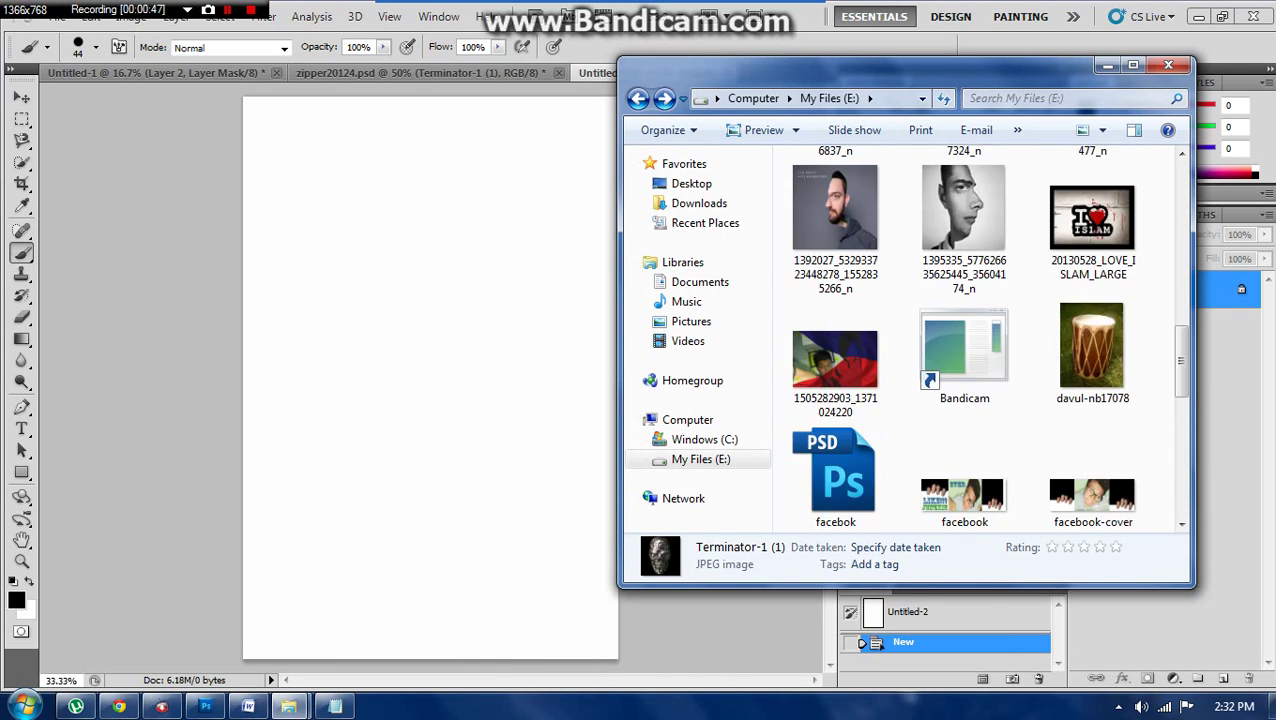
click(699, 203)
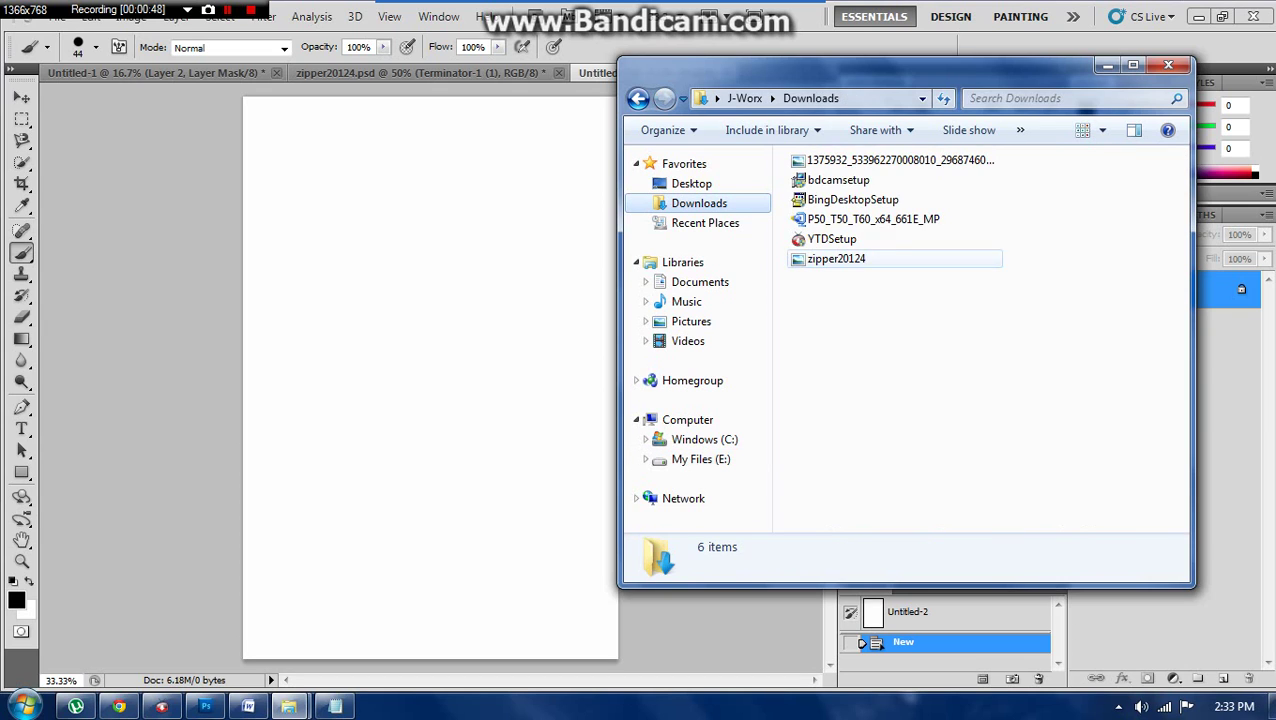
drag(880, 160, 440, 420)
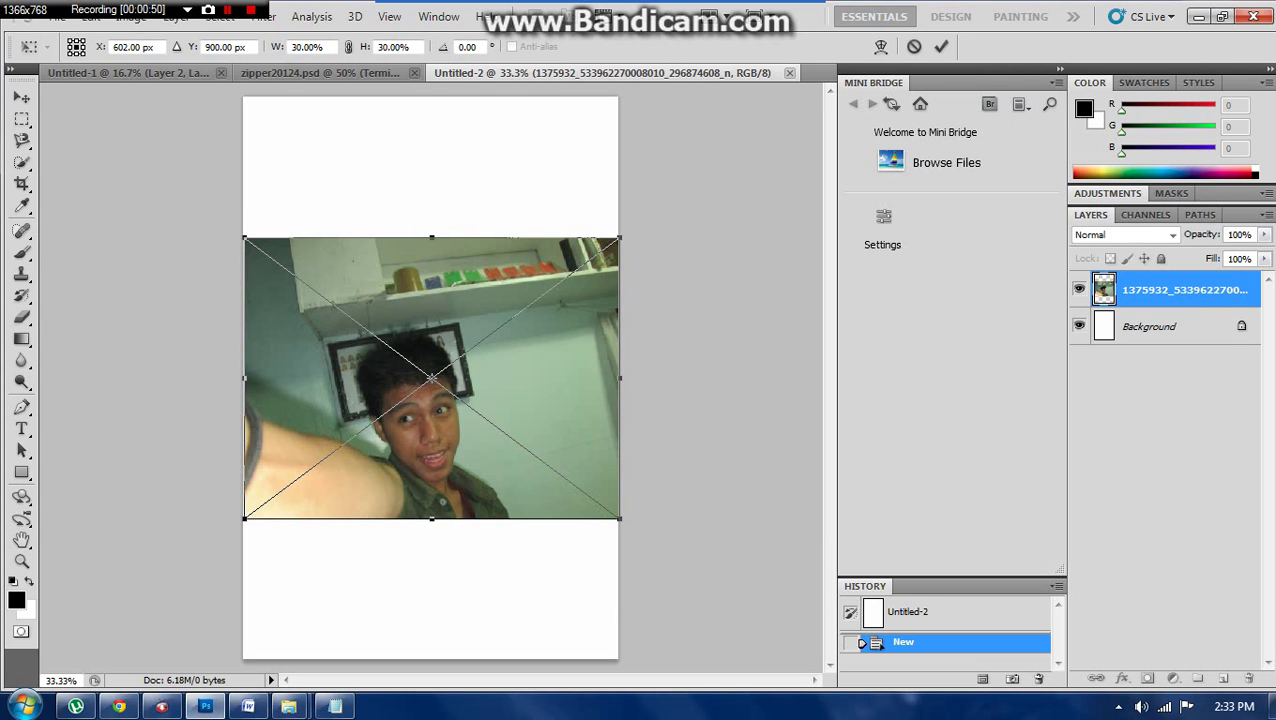
Stretch the placed photo to about 31.28% width and 60% height so it covers the whole canvas, and commit the placement
drag(431, 238, 431, 97)
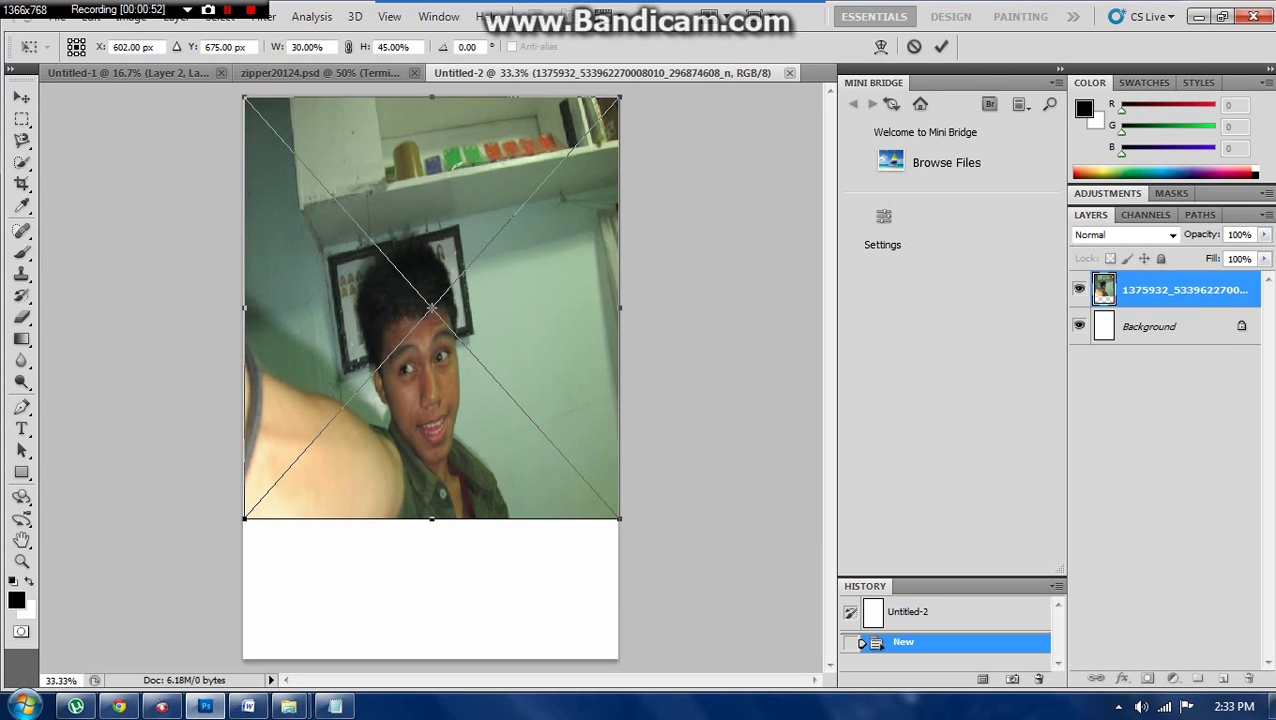
drag(620, 519, 640, 660)
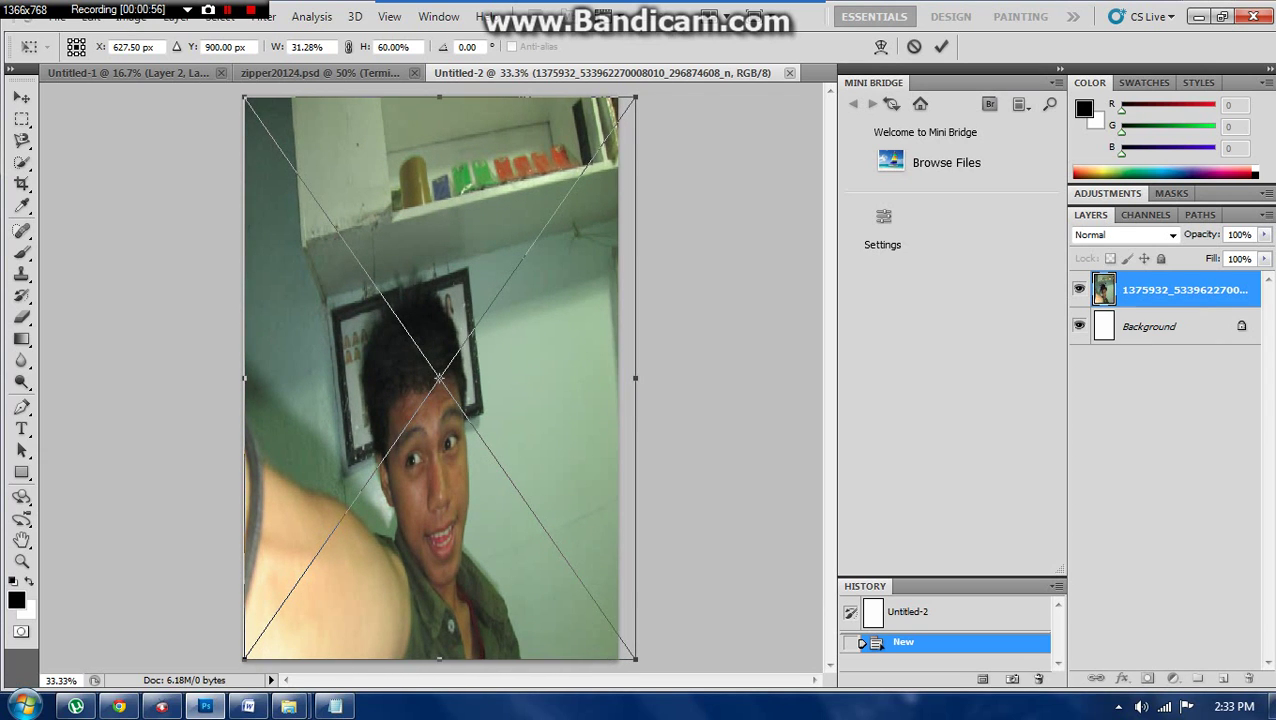
click(941, 47)
click(600, 290)
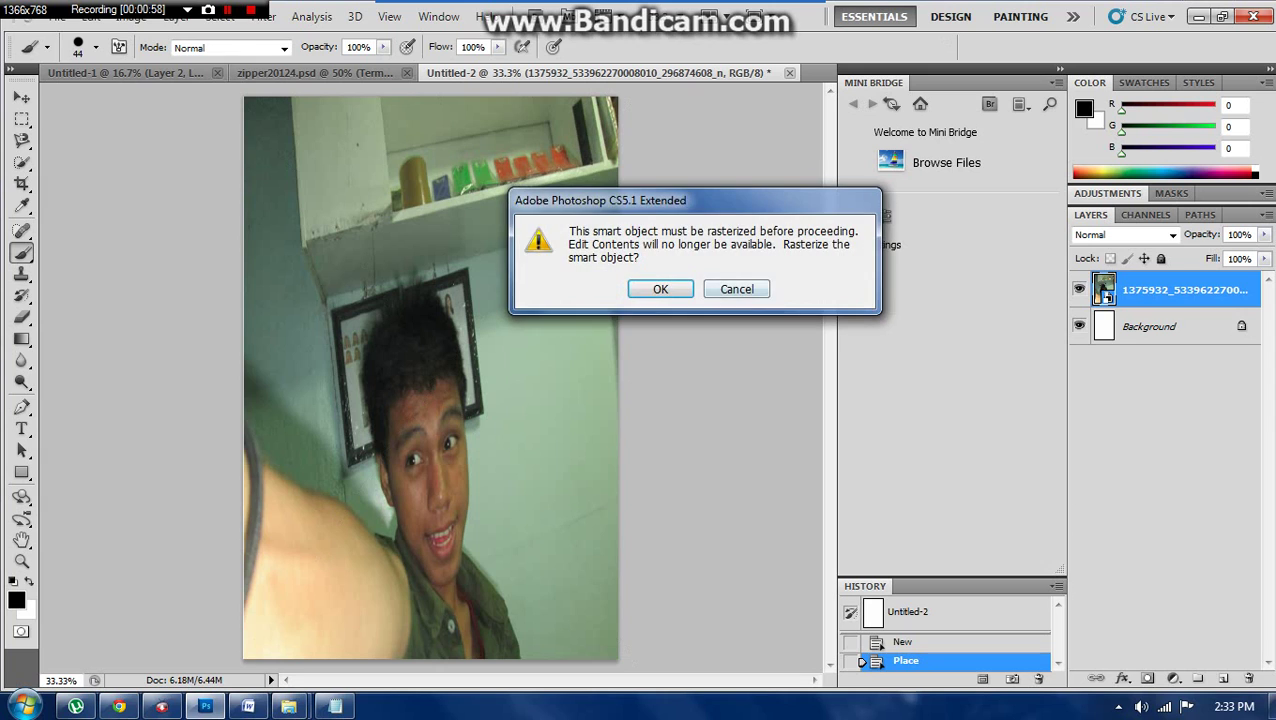
click(737, 288)
click(676, 280)
click(690, 283)
click(737, 288)
click(676, 280)
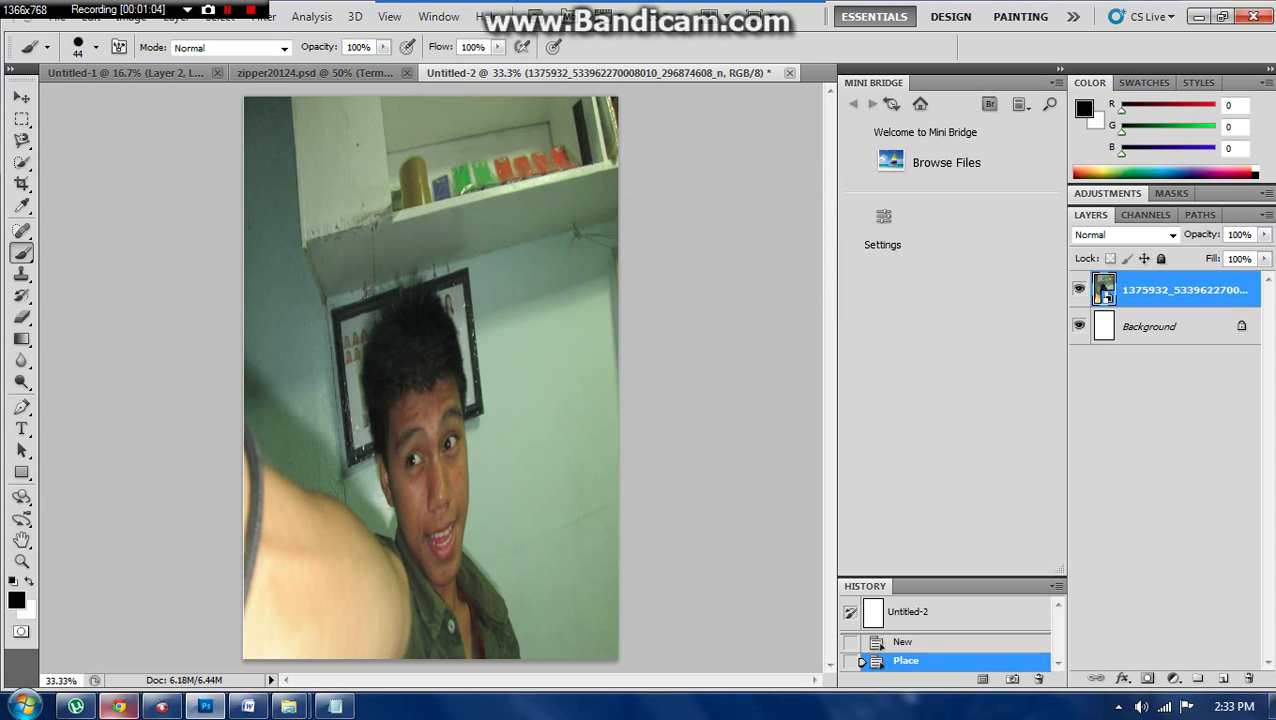
Switch to Notepad, replace the note's text with "GUY I ALREADY USE" and erase it
click(335, 706)
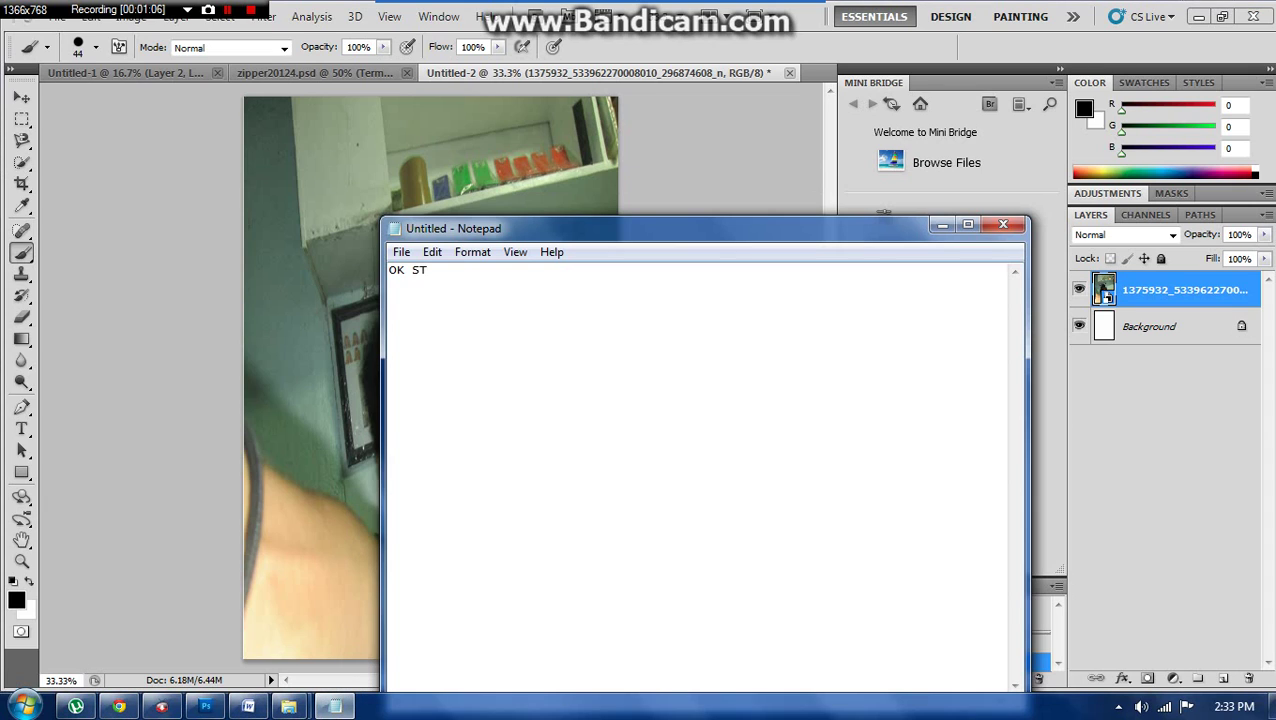
drag(428, 270, 389, 270)
text(GUY I ALREADY USE)
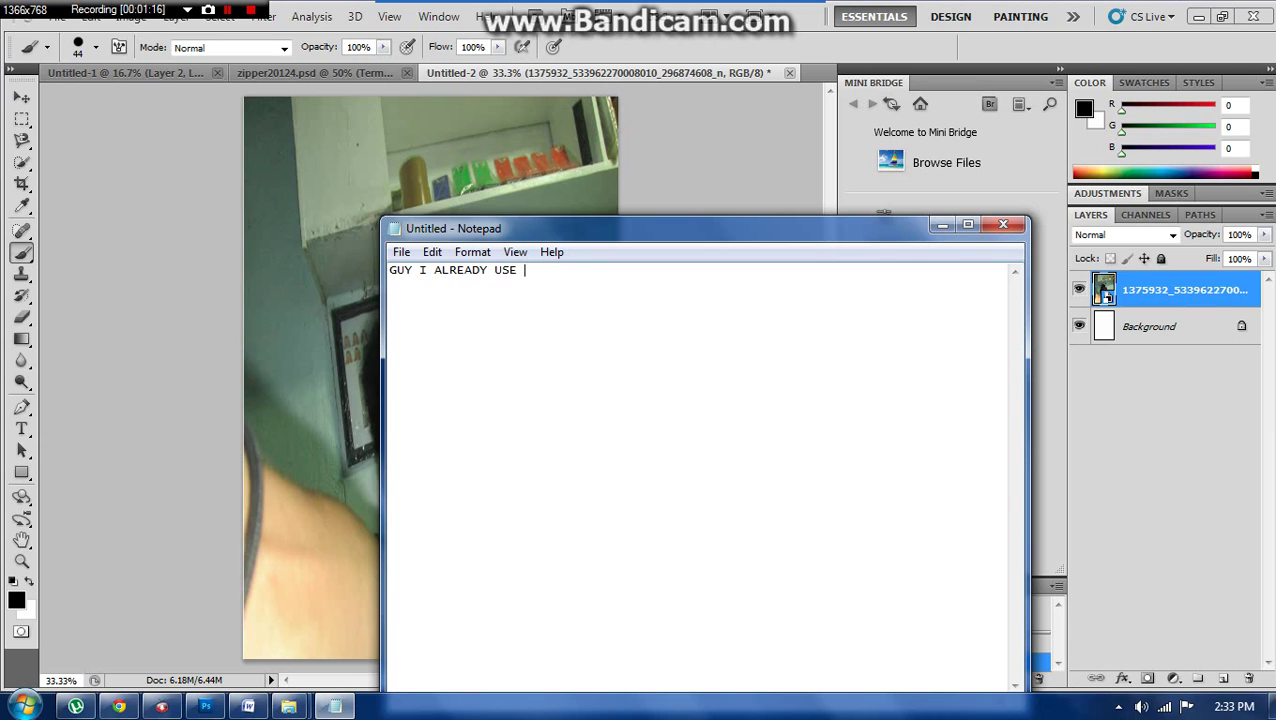
key(BackSpace)
key(BackSpace)
key(BackSpace)
key(BackSpace)
key(BackSpace)
key(BackSpace)
key(BackSpace)
key(BackSpace)
key(BackSpace)
key(BackSpace)
key(BackSpace)
key(BackSpace)
key(BackSpace)
key(BackSpace)
key(BackSpace)
key(BackSpace)
key(BackSpace)
Write "ZIPPER FACE EDIT" in the note, erase it and return to the Photoshop document
text(ZIPPE)
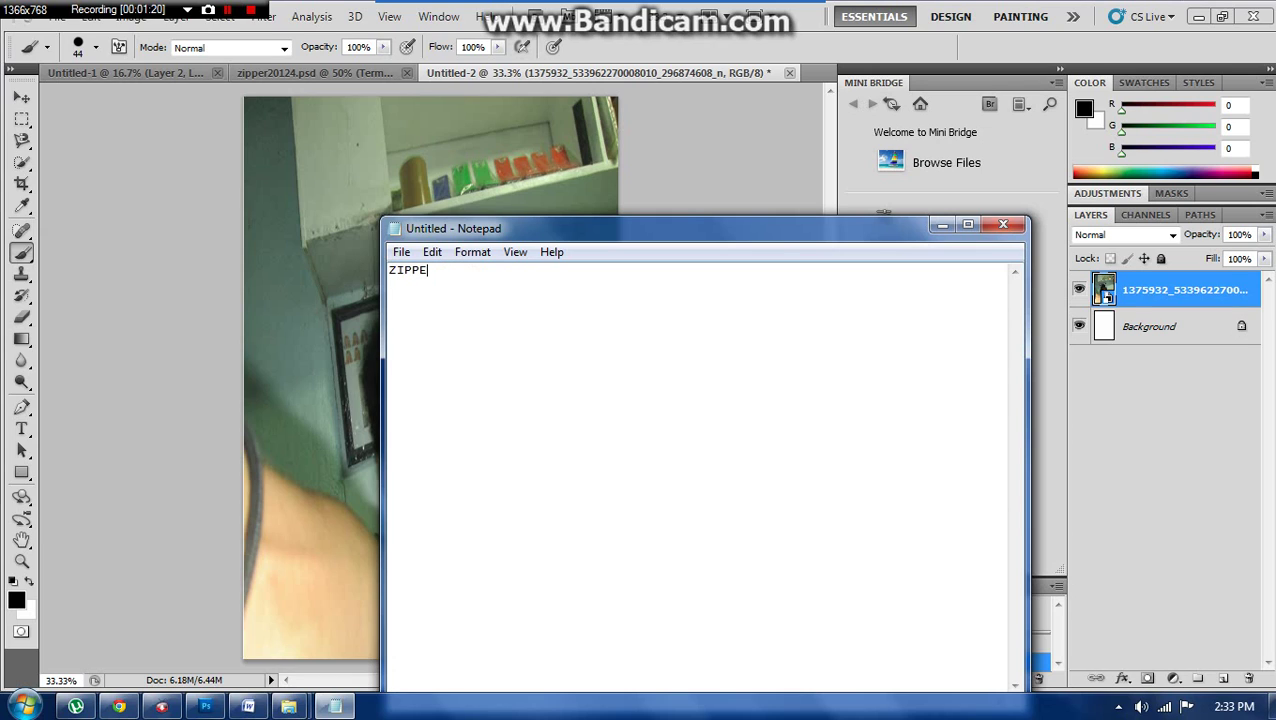
text(R FACE EDIT)
key(BackSpace)
key(BackSpace)
key(BackSpace)
key(BackSpace)
key(BackSpace)
key(BackSpace)
key(BackSpace)
key(BackSpace)
key(BackSpace)
key(BackSpace)
key(BackSpace)
key(BackSpace)
key(BackSpace)
key(BackSpace)
key(BackSpace)
click(942, 224)
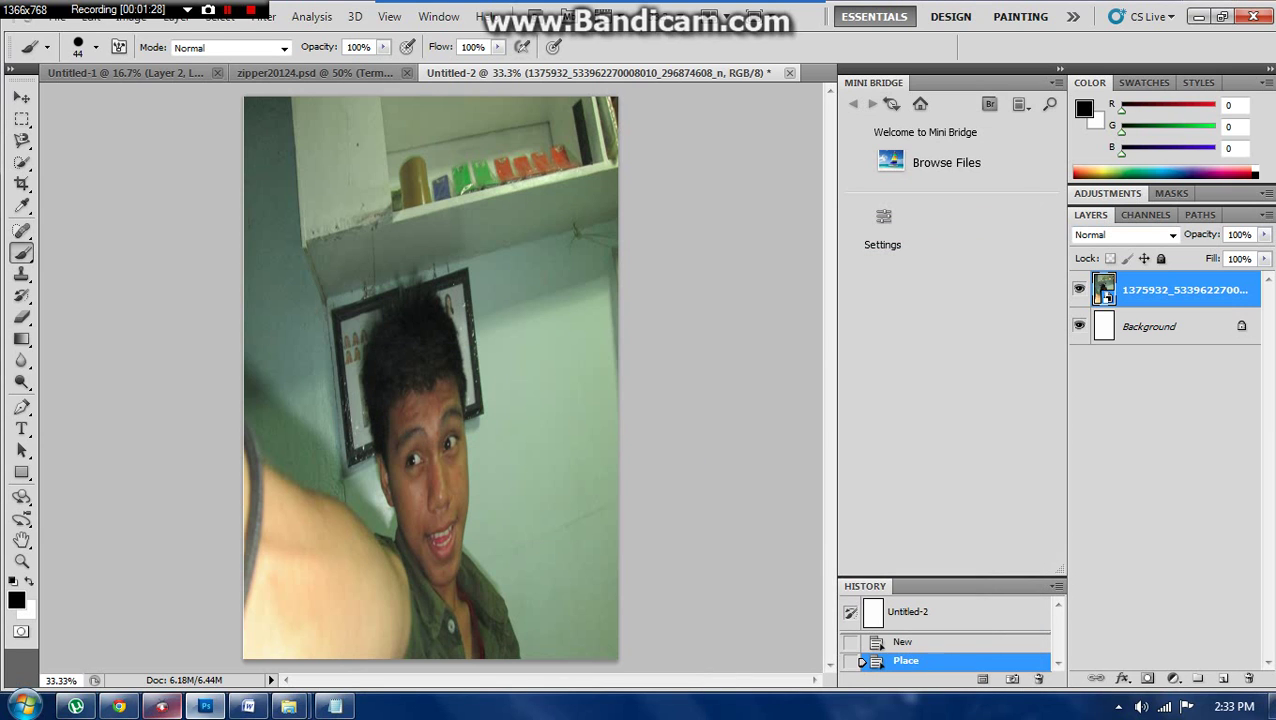
Place the zipper20124 PSD from the _Serato_ folder on the My Files (E:) drive over the photo, keeping its placement open for transforming
mouse_move(289, 706)
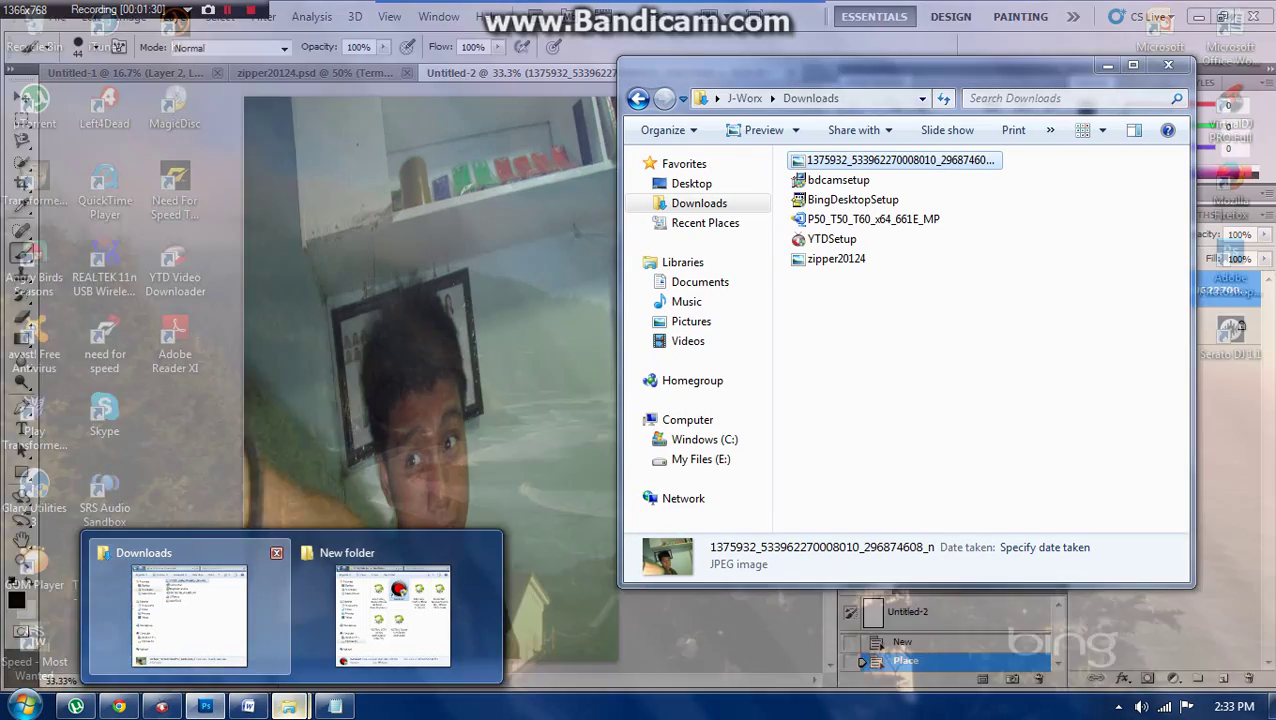
click(190, 615)
click(687, 419)
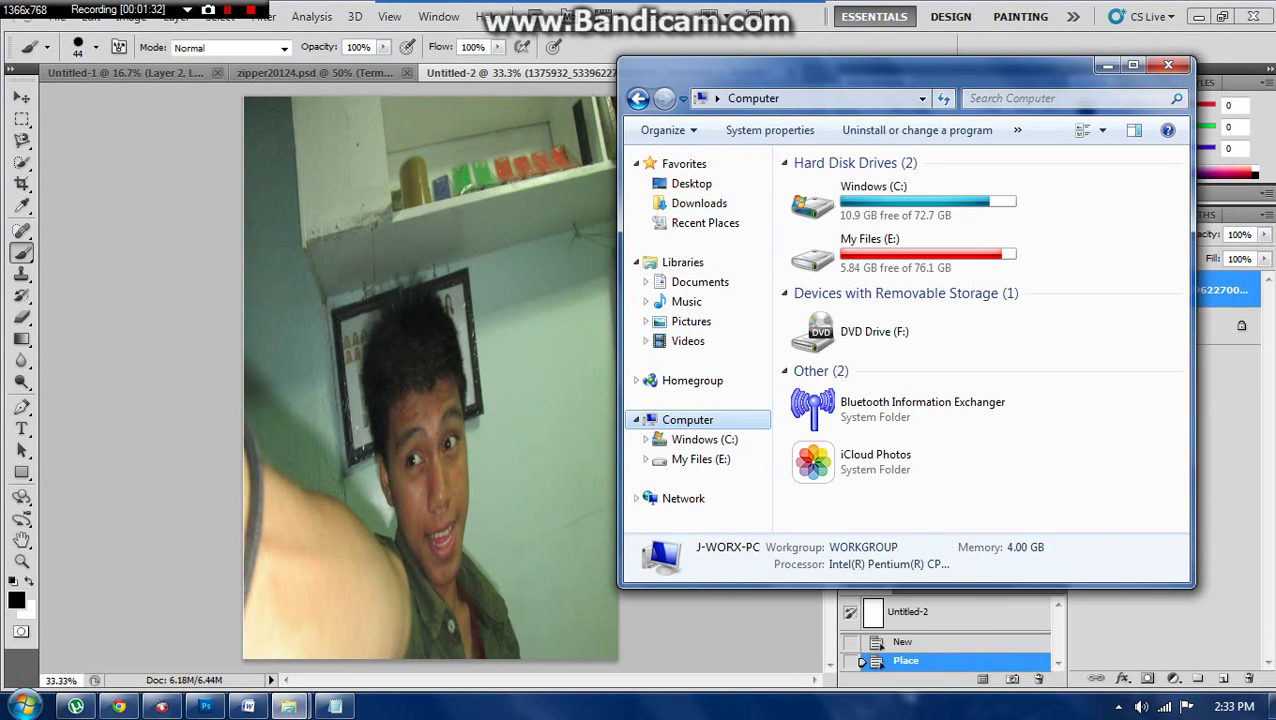
double_click(870, 250)
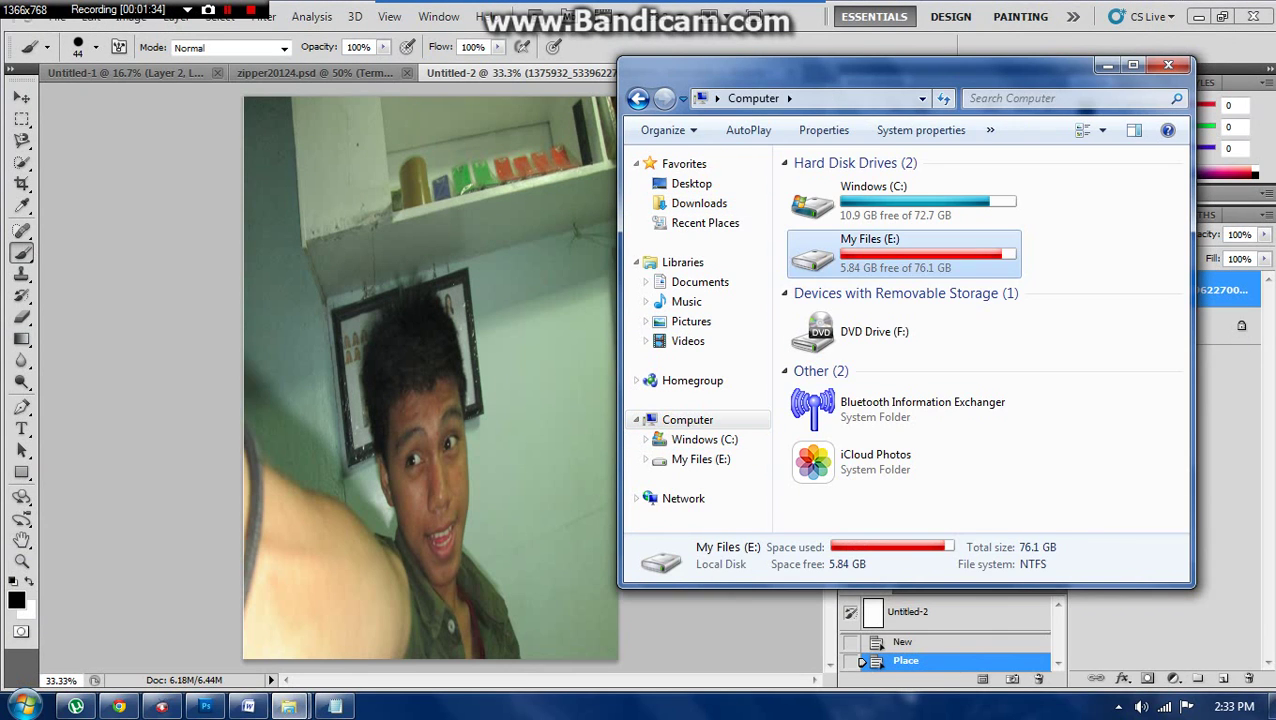
scroll(960, 340, down, 5)
scroll(960, 340, down, 2)
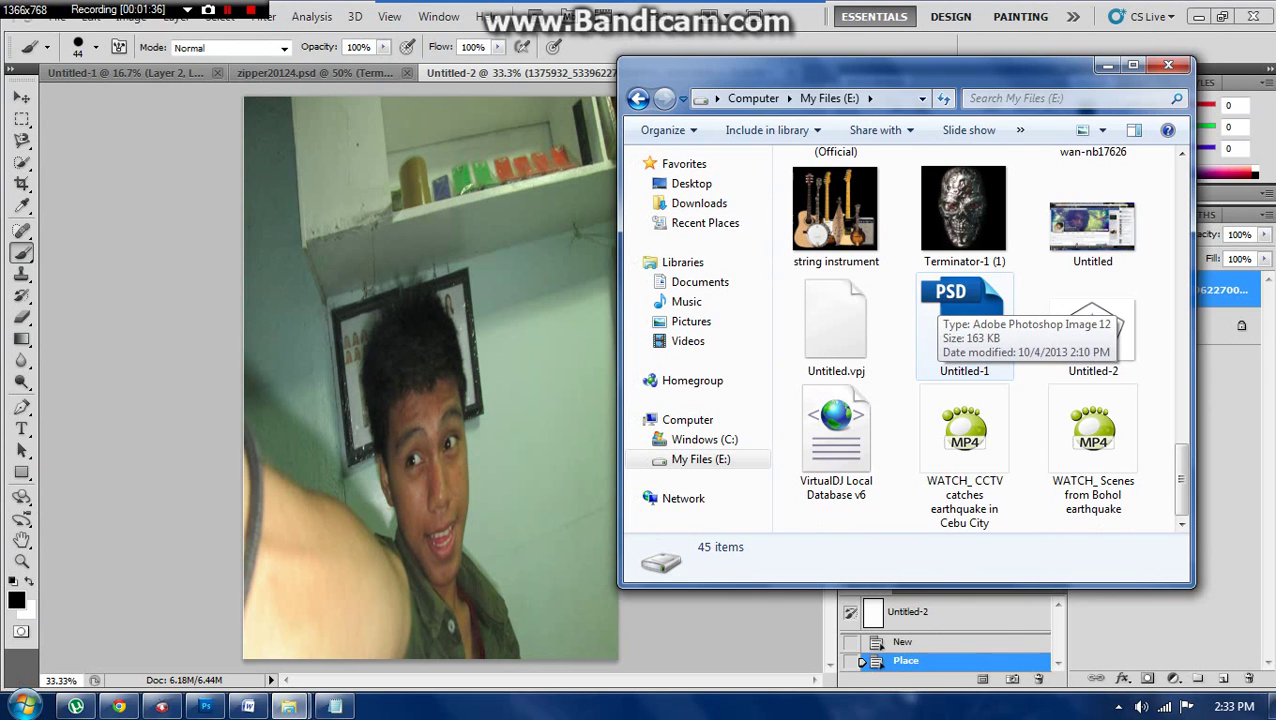
scroll(960, 380, up, 5)
scroll(964, 440, down, 5)
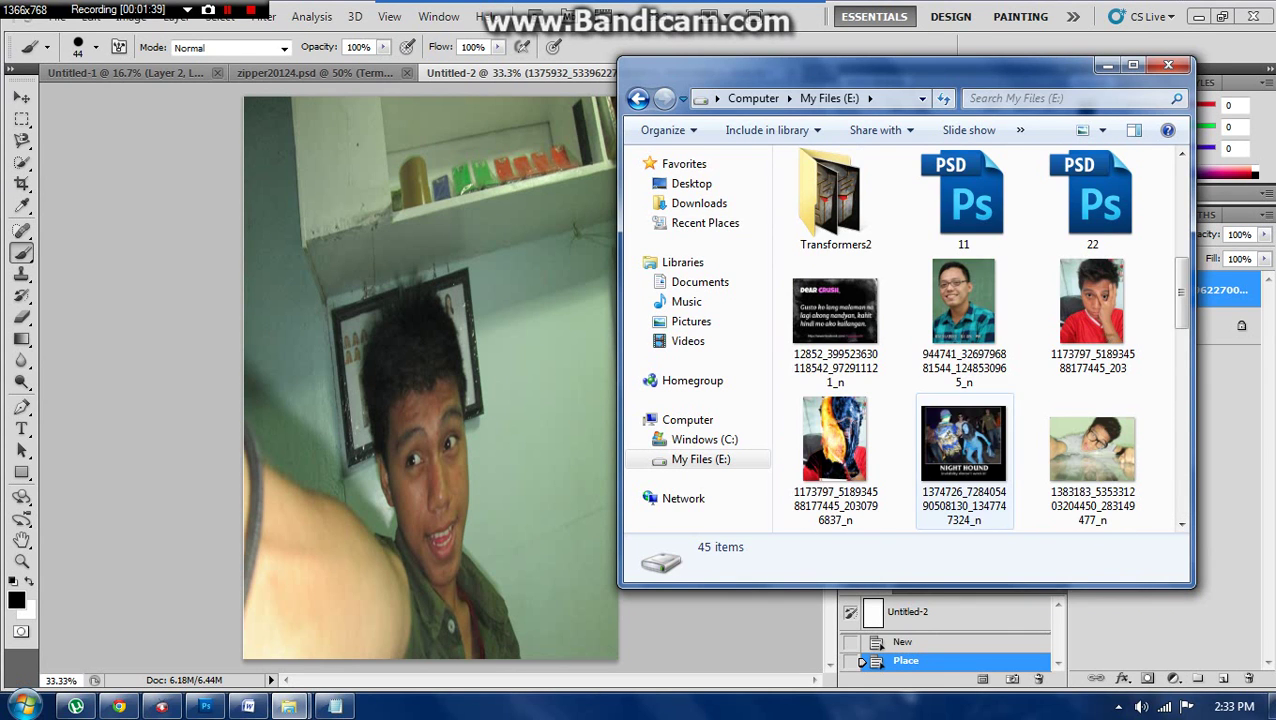
scroll(835, 320, down, 2)
scroll(835, 320, up, 8)
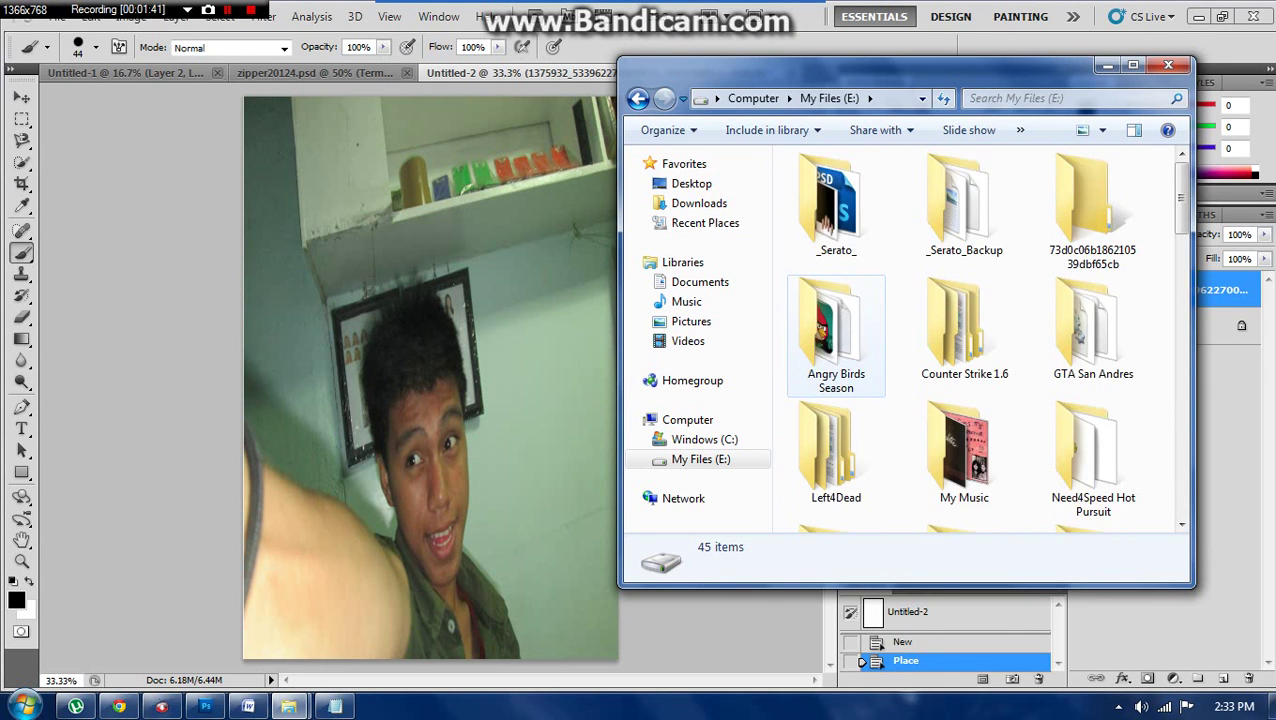
double_click(834, 200)
scroll(900, 350, down, 5)
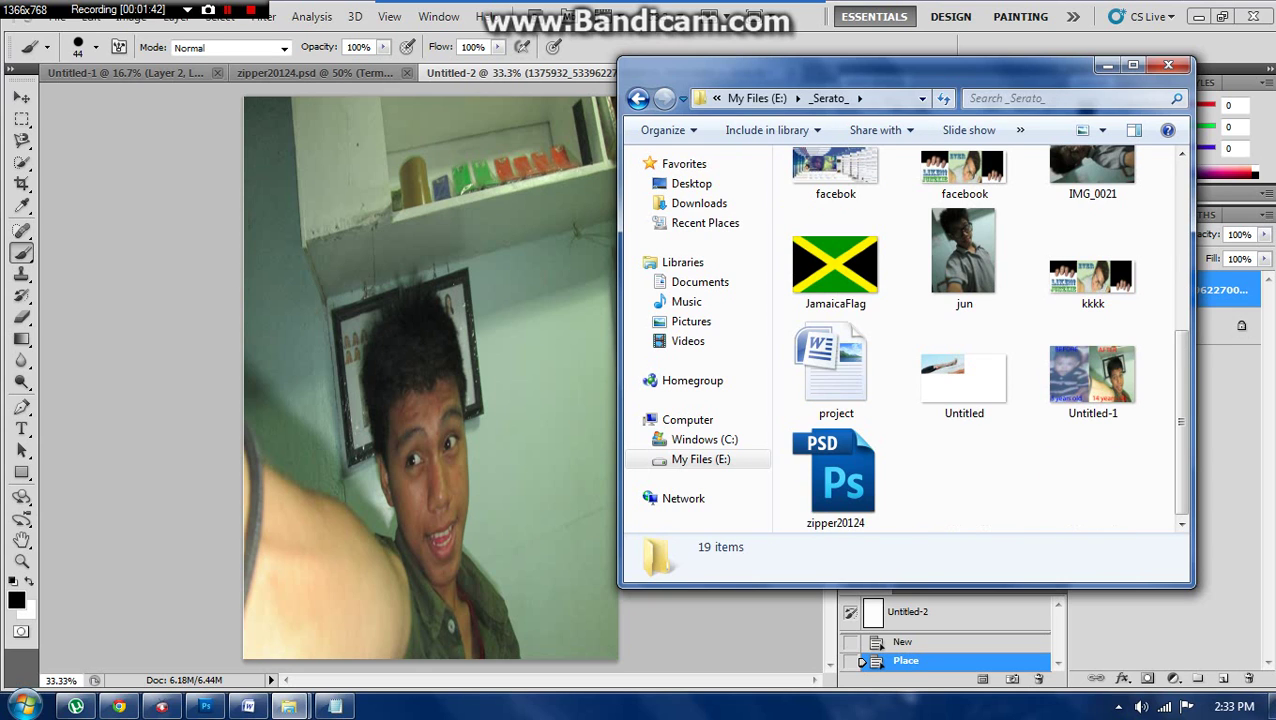
drag(835, 472, 500, 385)
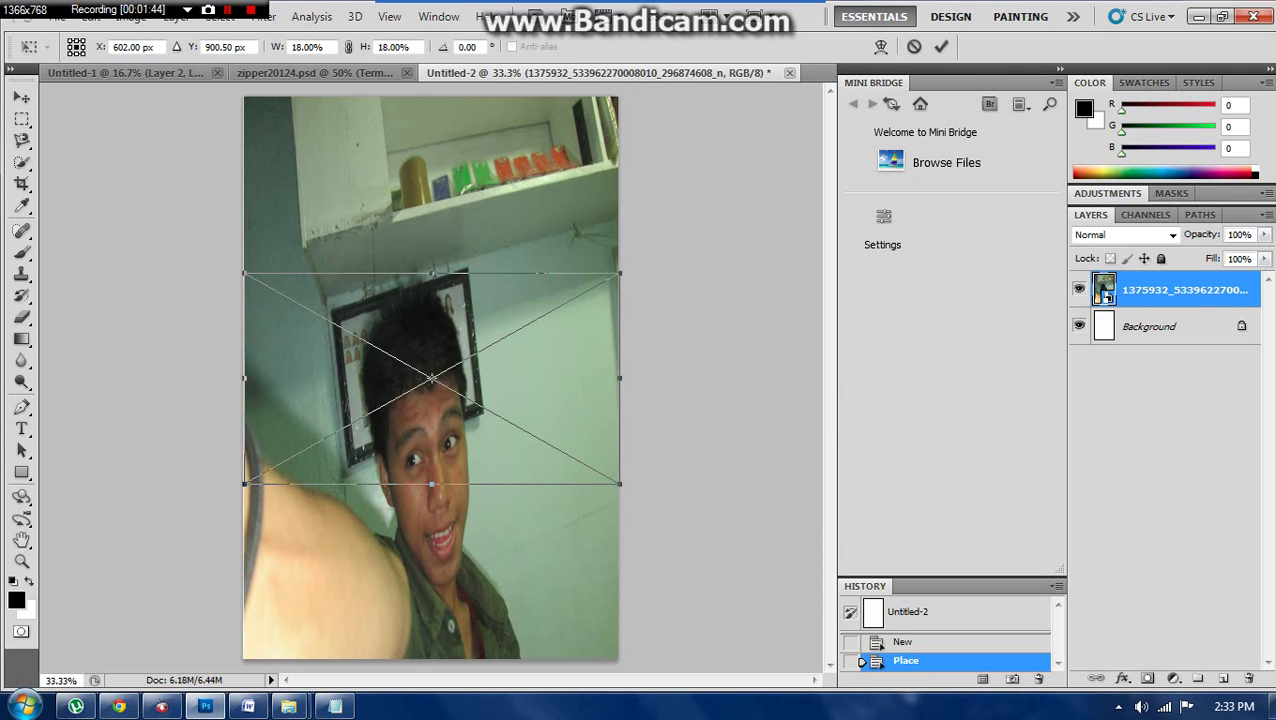
key(v)
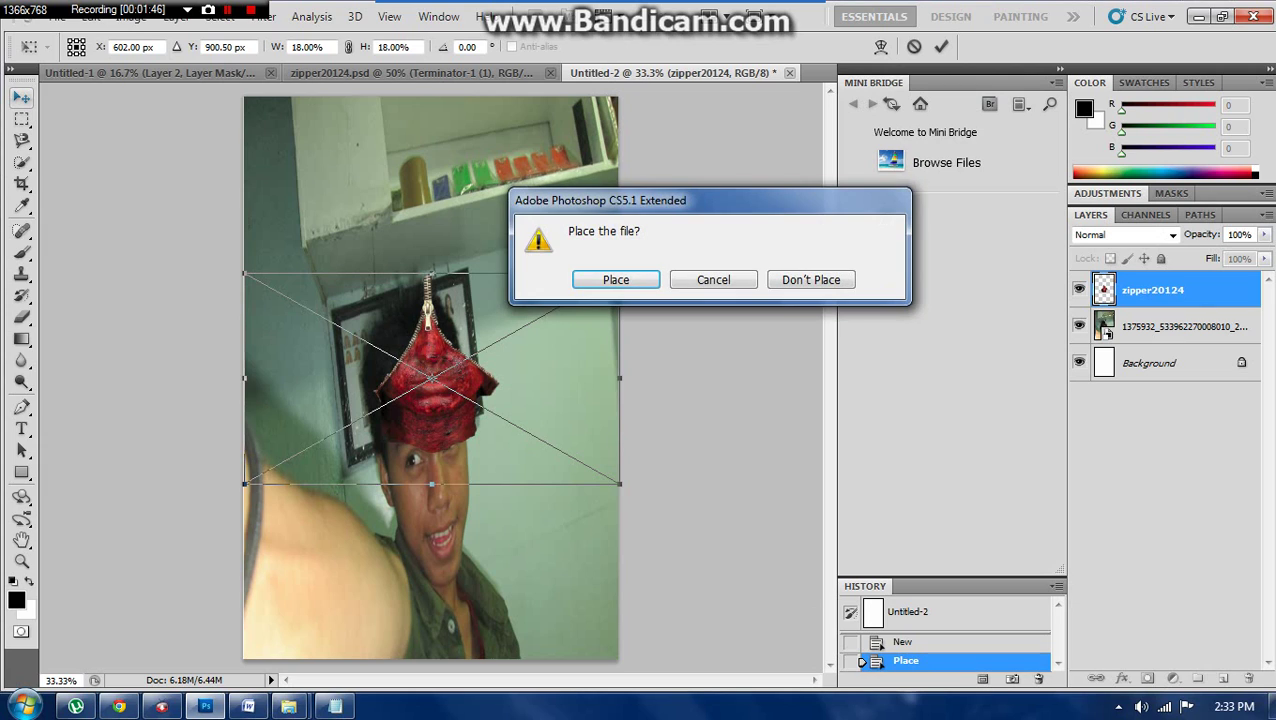
click(713, 280)
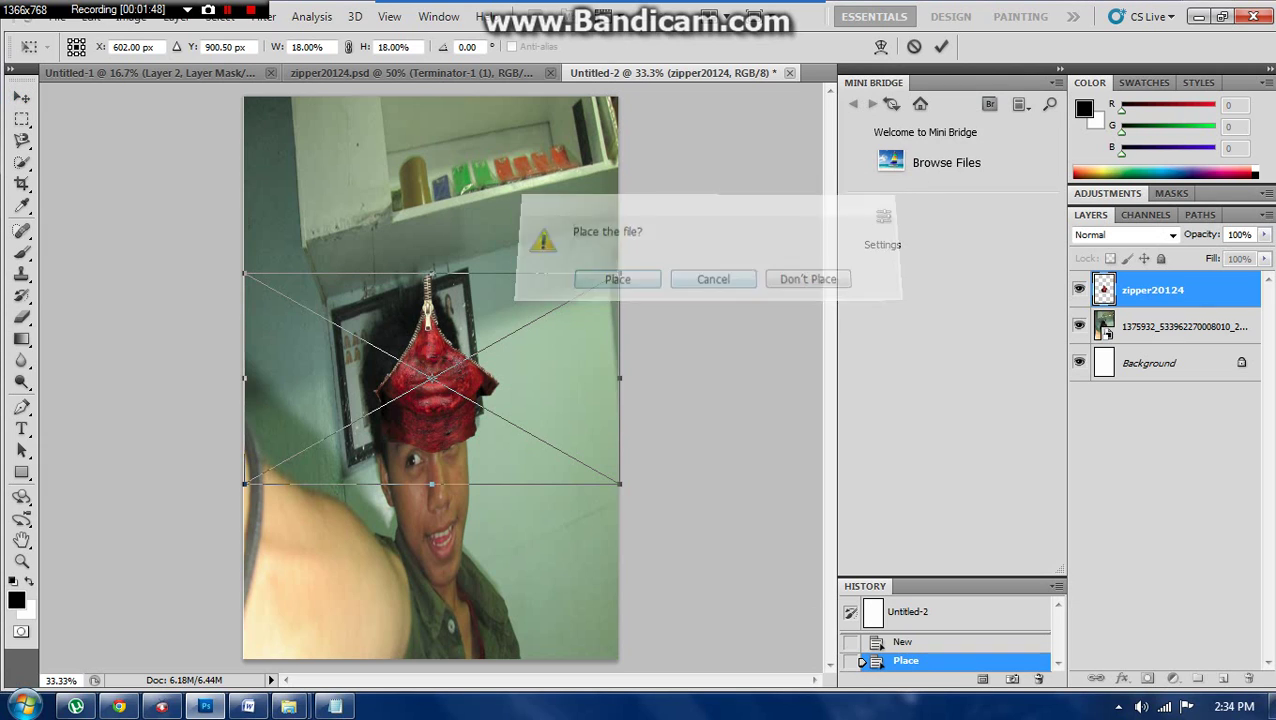
Scale the zipper artwork to about 14.22% width and 18.80% height and position it over the lower half of the man's face
drag(432, 378, 432, 508)
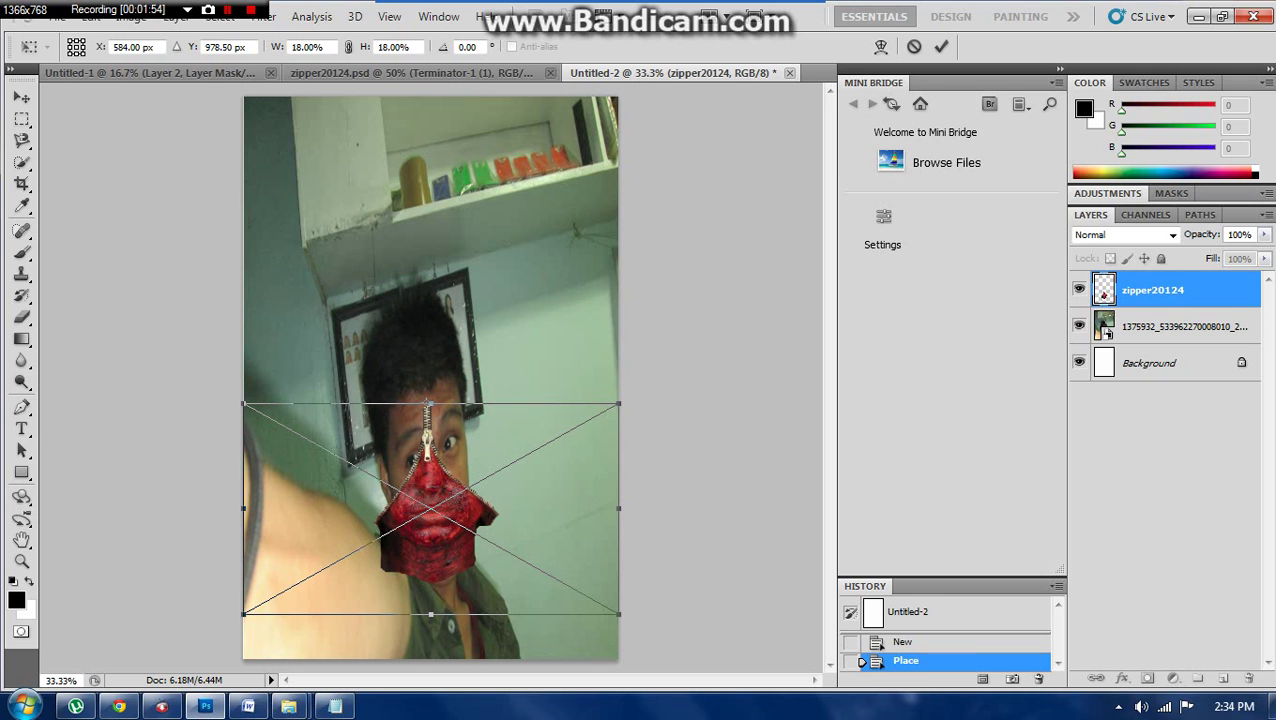
drag(619, 404, 540, 394)
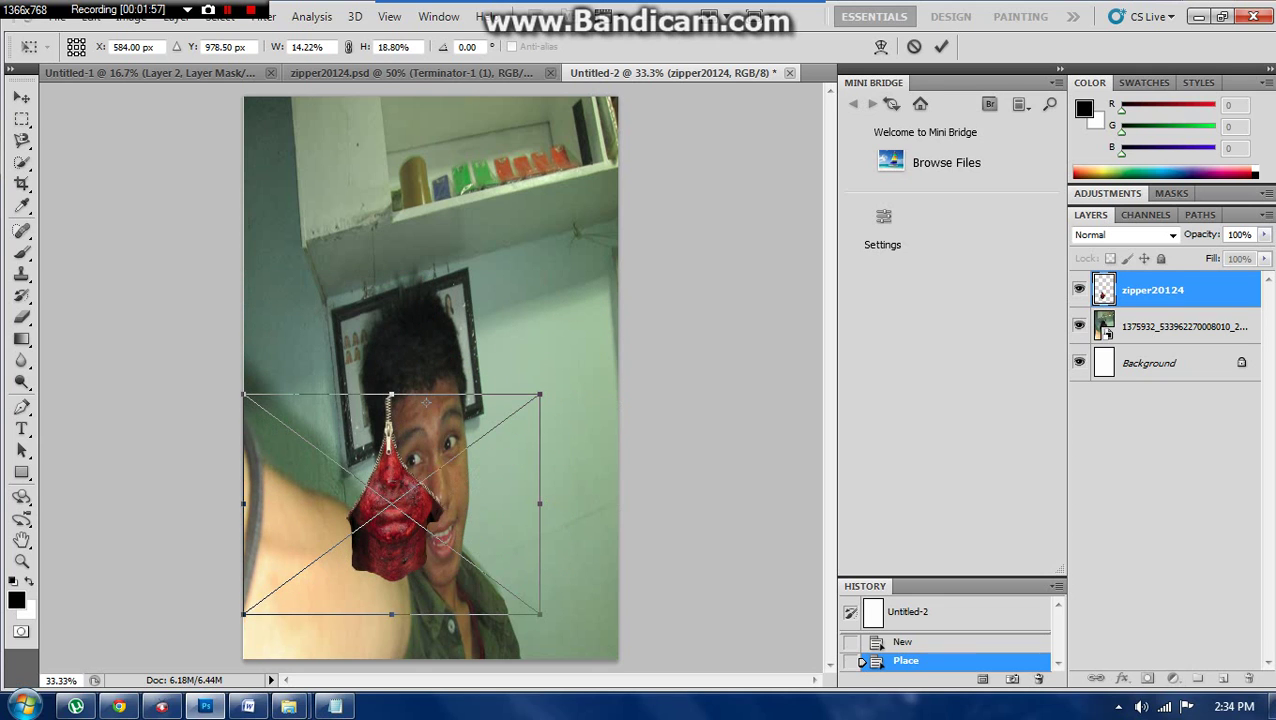
drag(400, 500, 445, 543)
Warp the zipper artwork with a custom mesh, bending its red lower part toward the man's jaw and neck
right_click(445, 543)
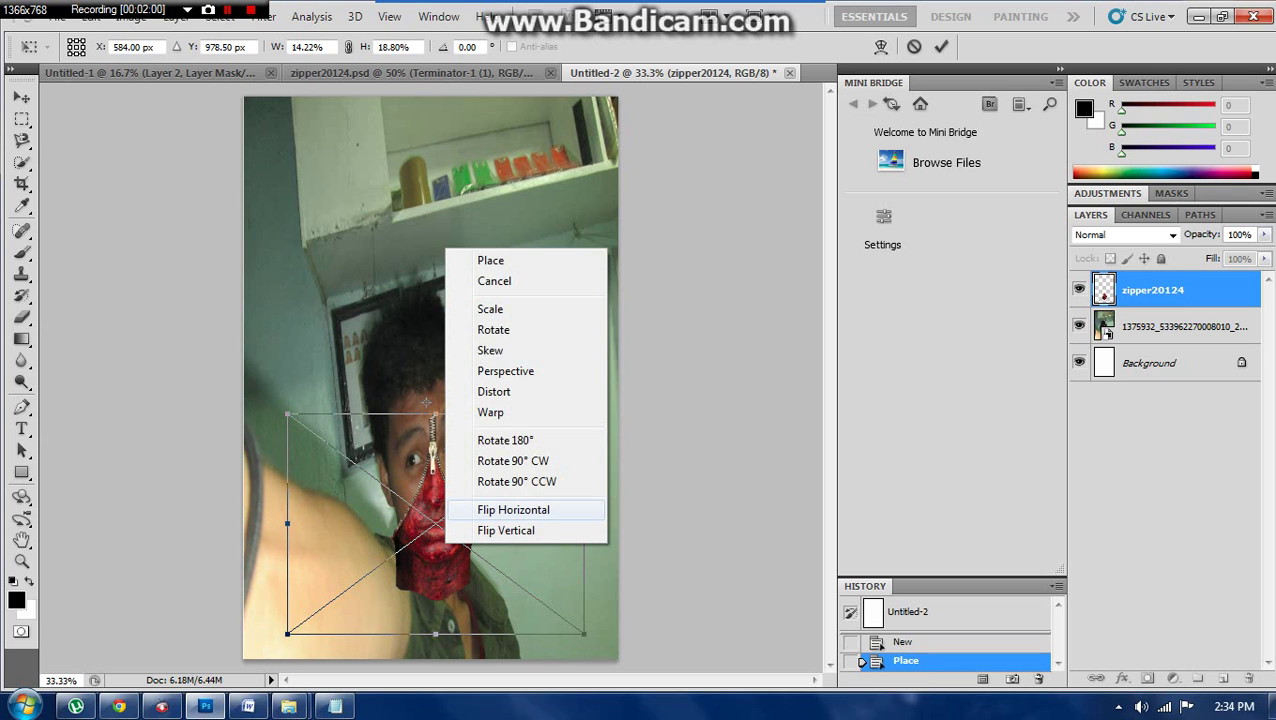
click(491, 412)
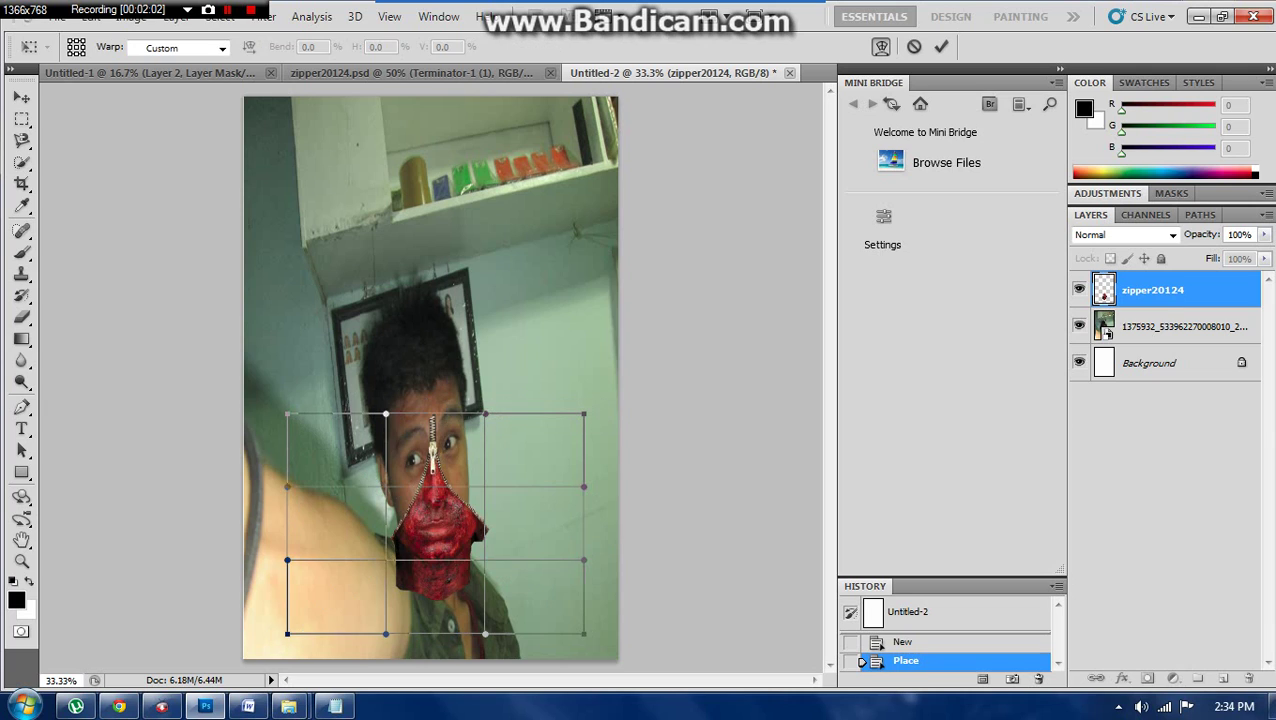
drag(387, 561, 408, 566)
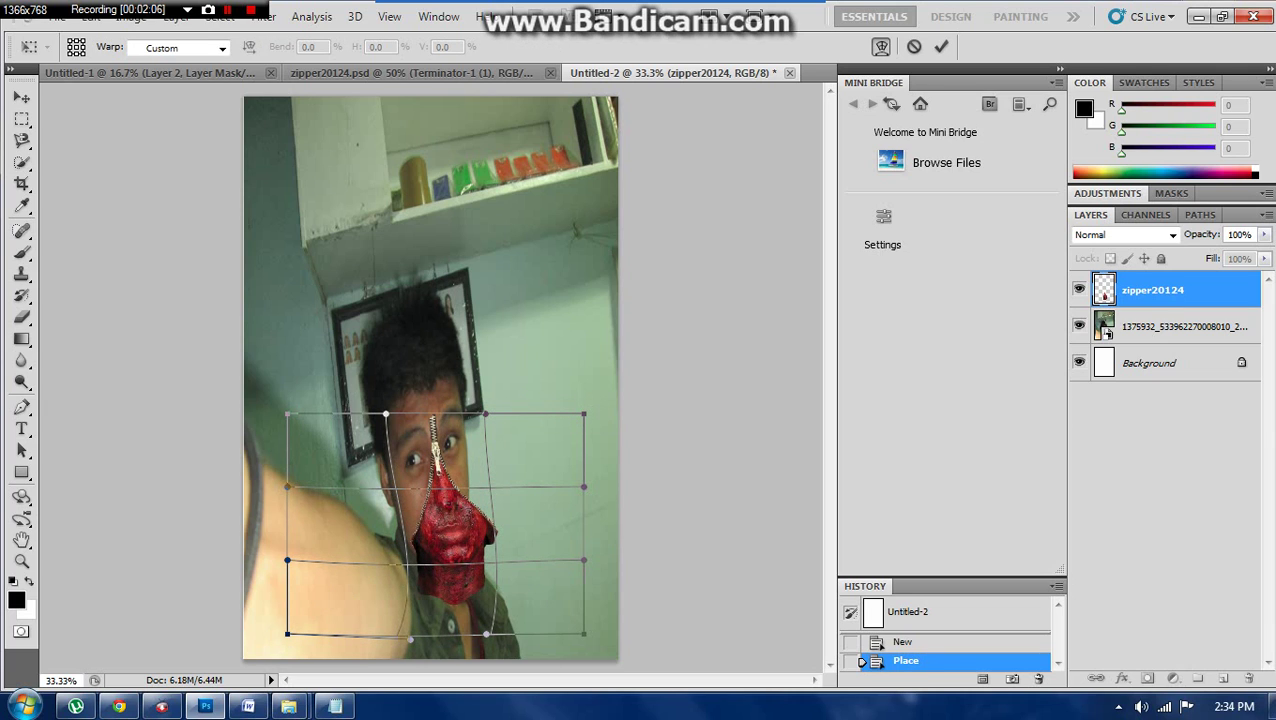
drag(494, 547, 467, 547)
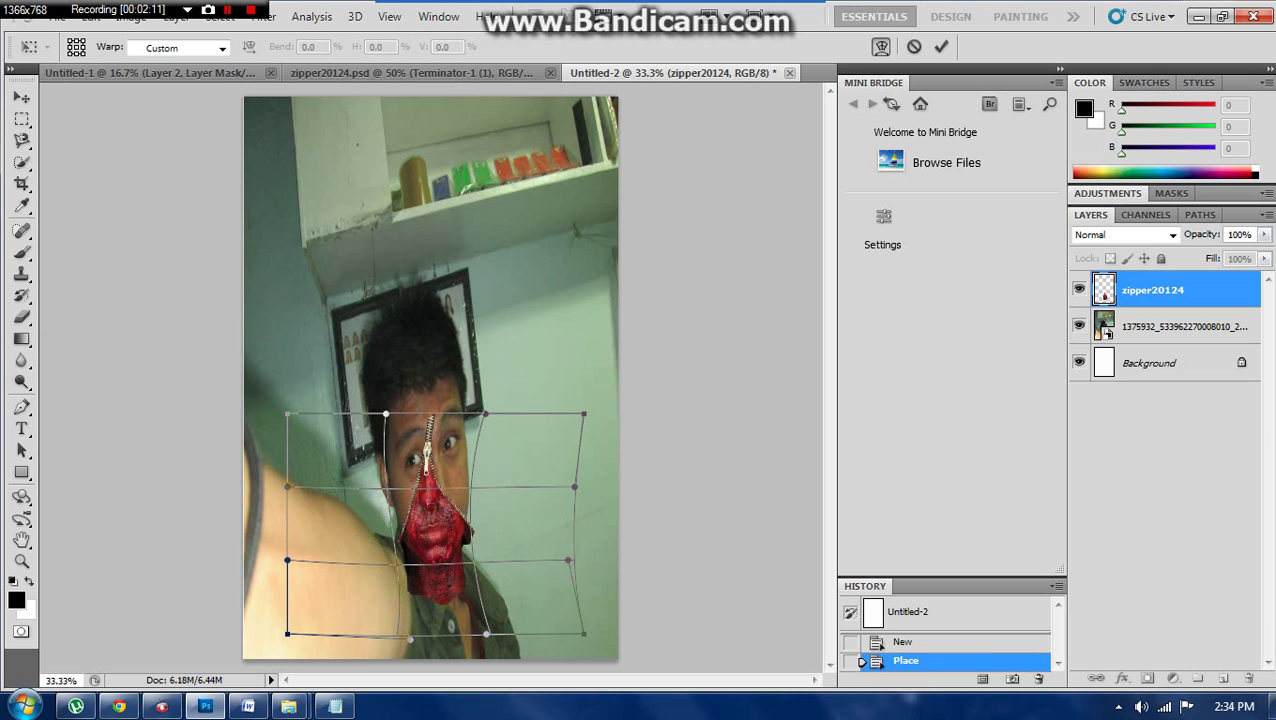
drag(412, 602, 433, 610)
drag(421, 482, 440, 500)
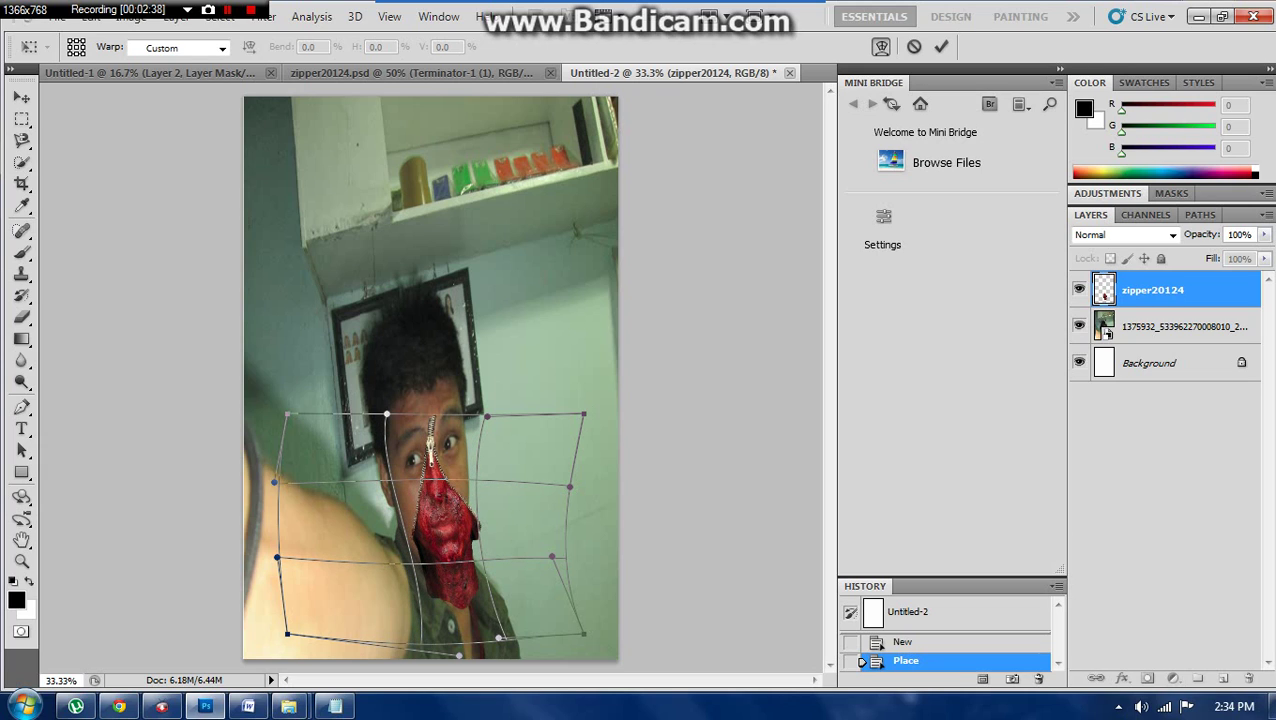
Refine the zipper's warp along the jaw and neck, raise its upper end onto the forehead, and commit the placement
drag(276, 557, 265, 568)
drag(273, 482, 264, 492)
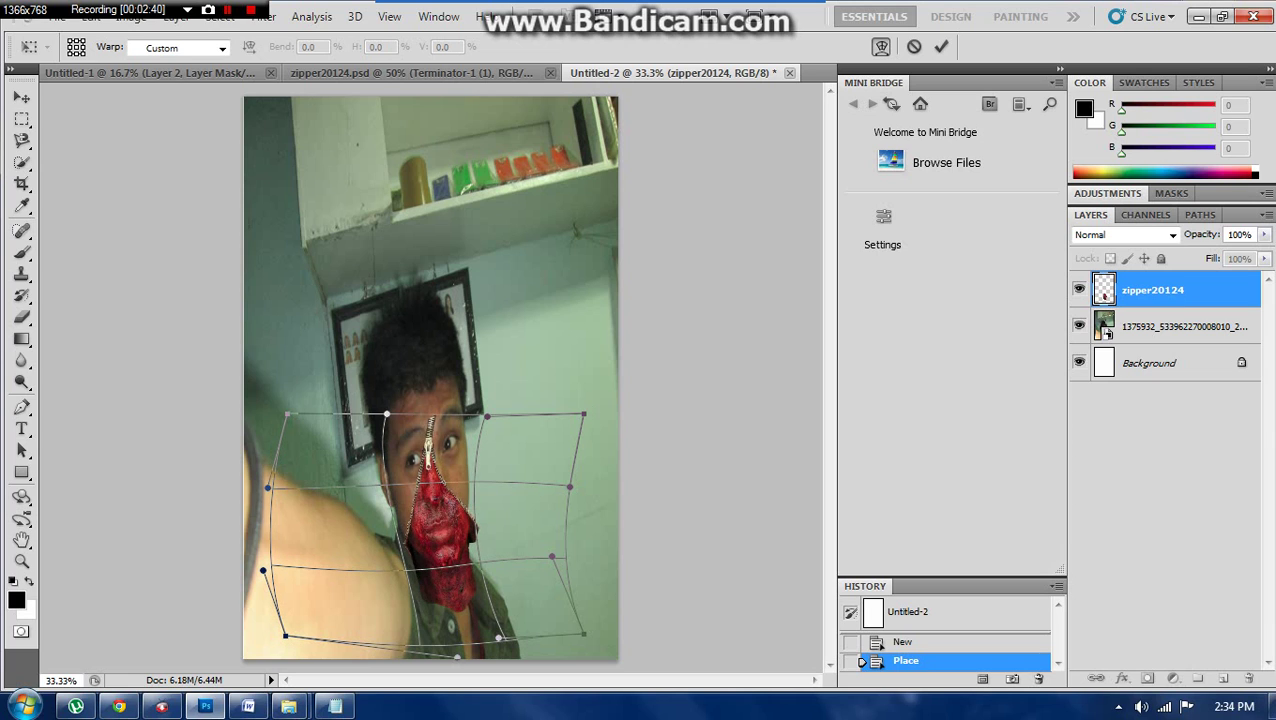
drag(457, 657, 490, 664)
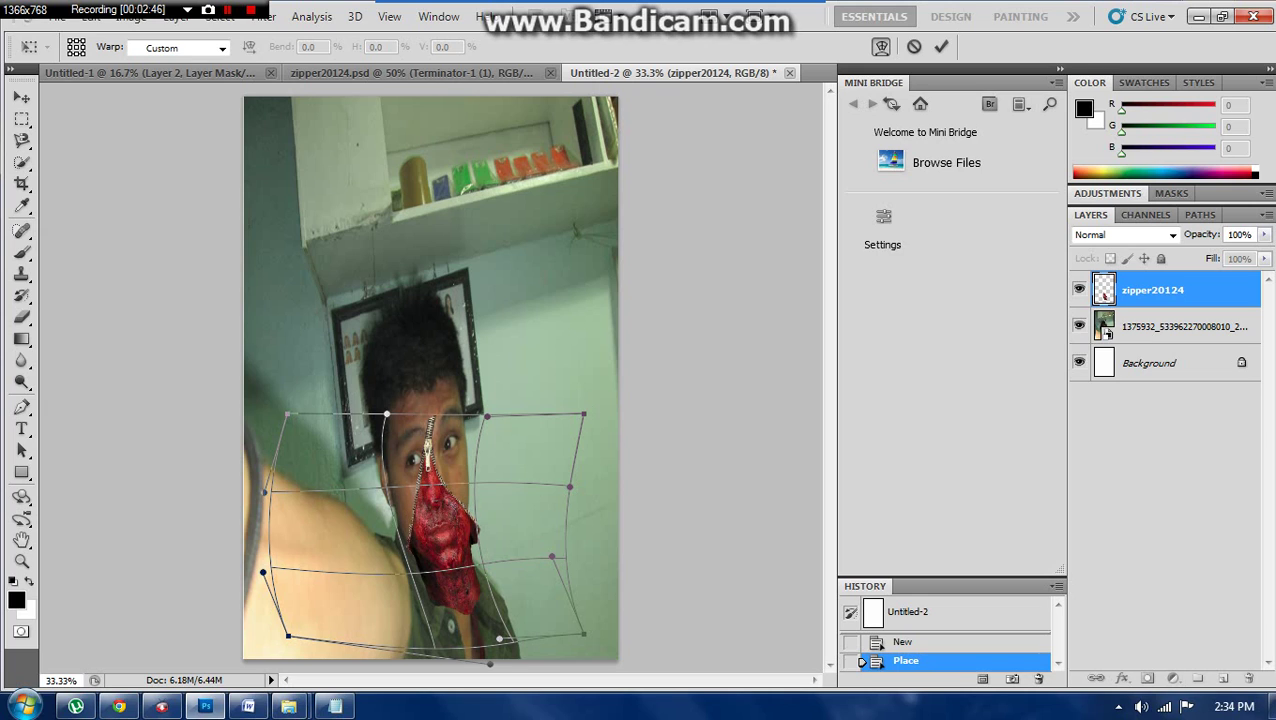
drag(443, 486, 447, 487)
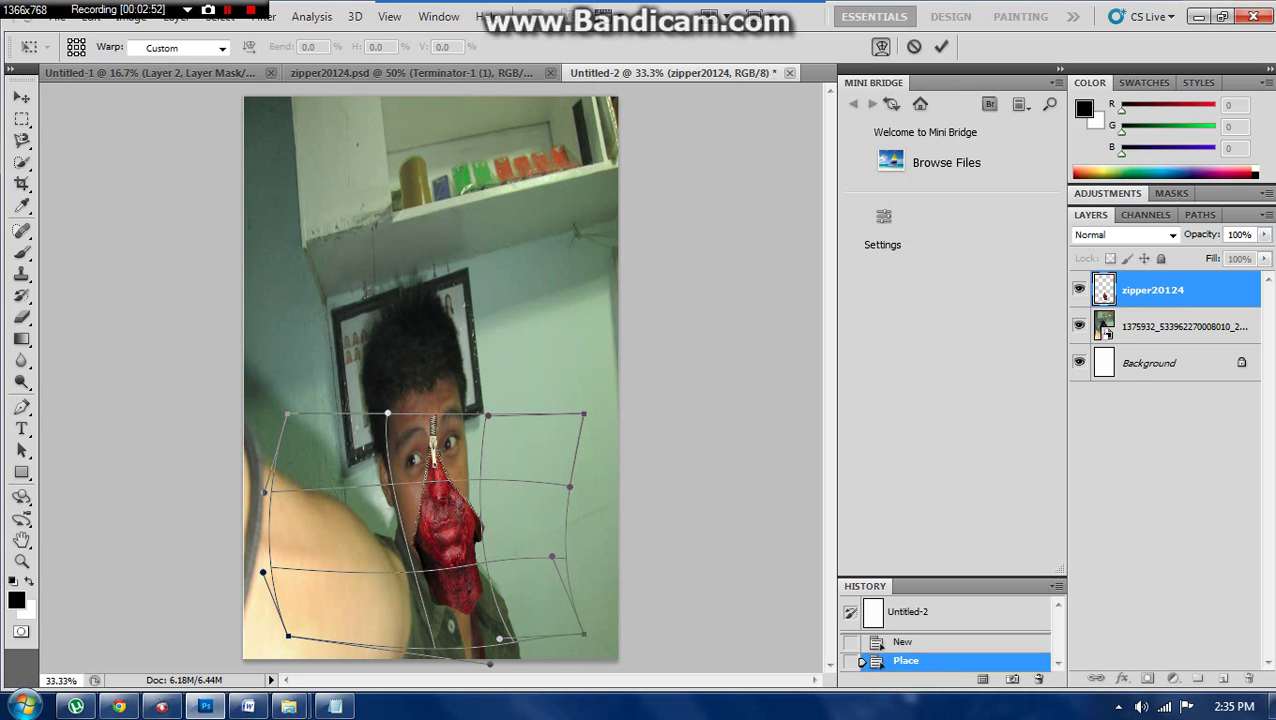
drag(435, 414, 430, 404)
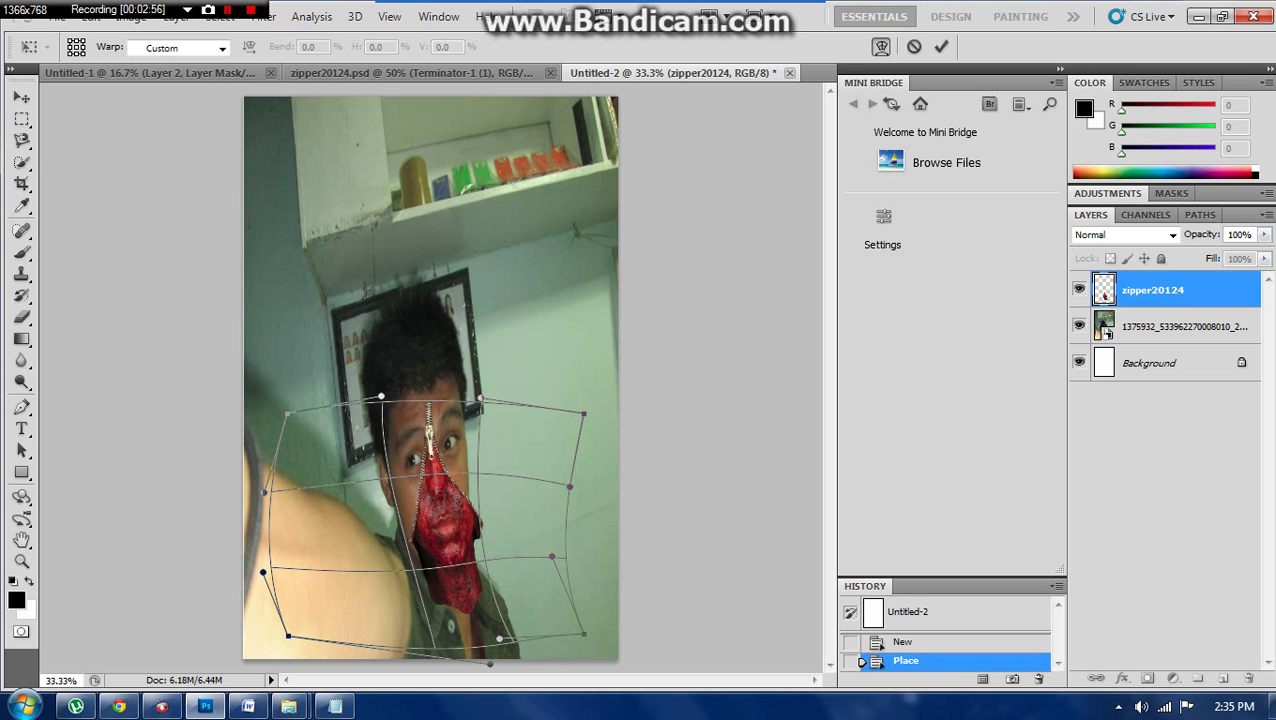
click(940, 46)
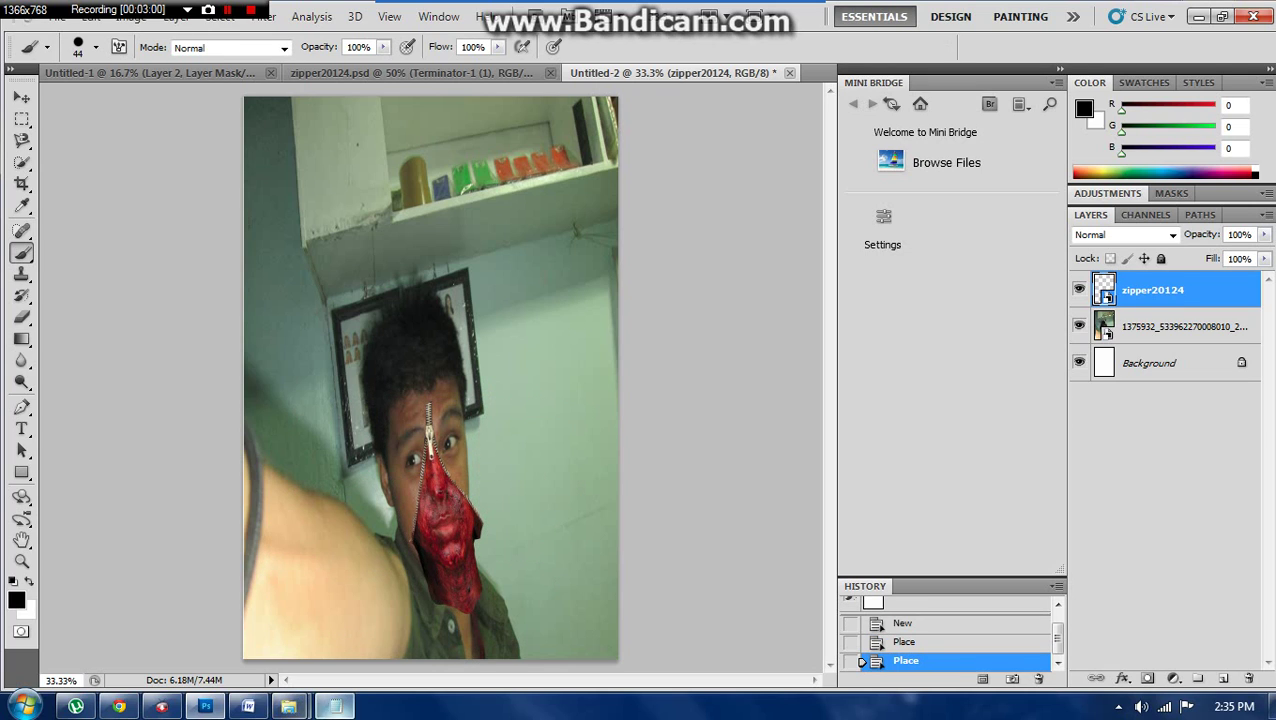
Switch to Notepad, write "OK NEXT THE TERMANITOR", erase it and return to Photoshop
click(335, 706)
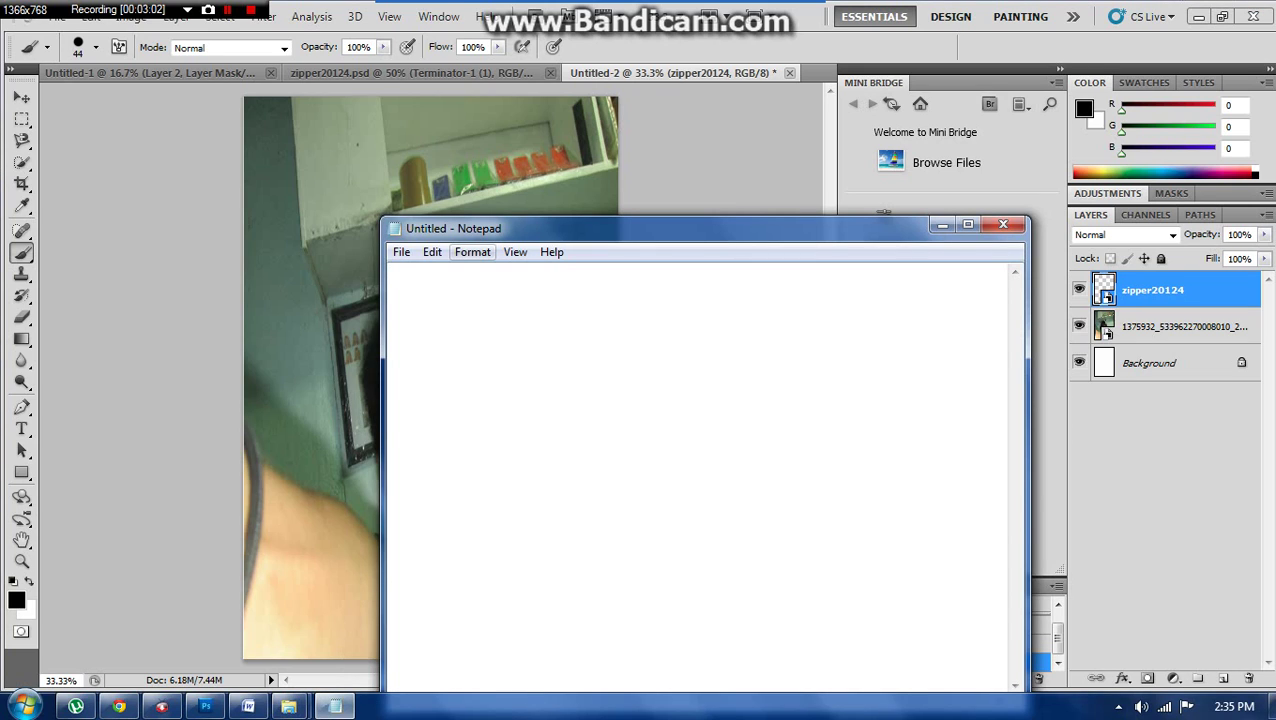
text(OK NEXT THE TEMIN)
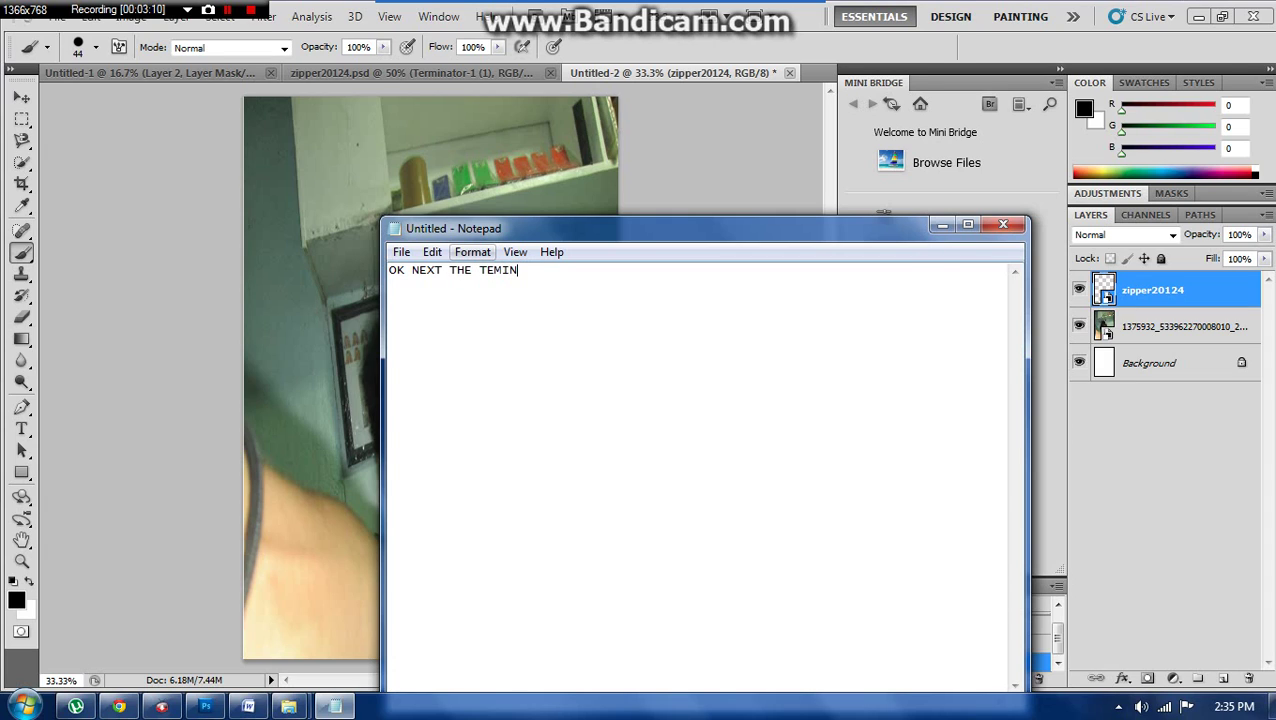
key(BackSpace)
key(BackSpace)
key(BackSpace)
key(BackSpace)
text(ERMANITOR)
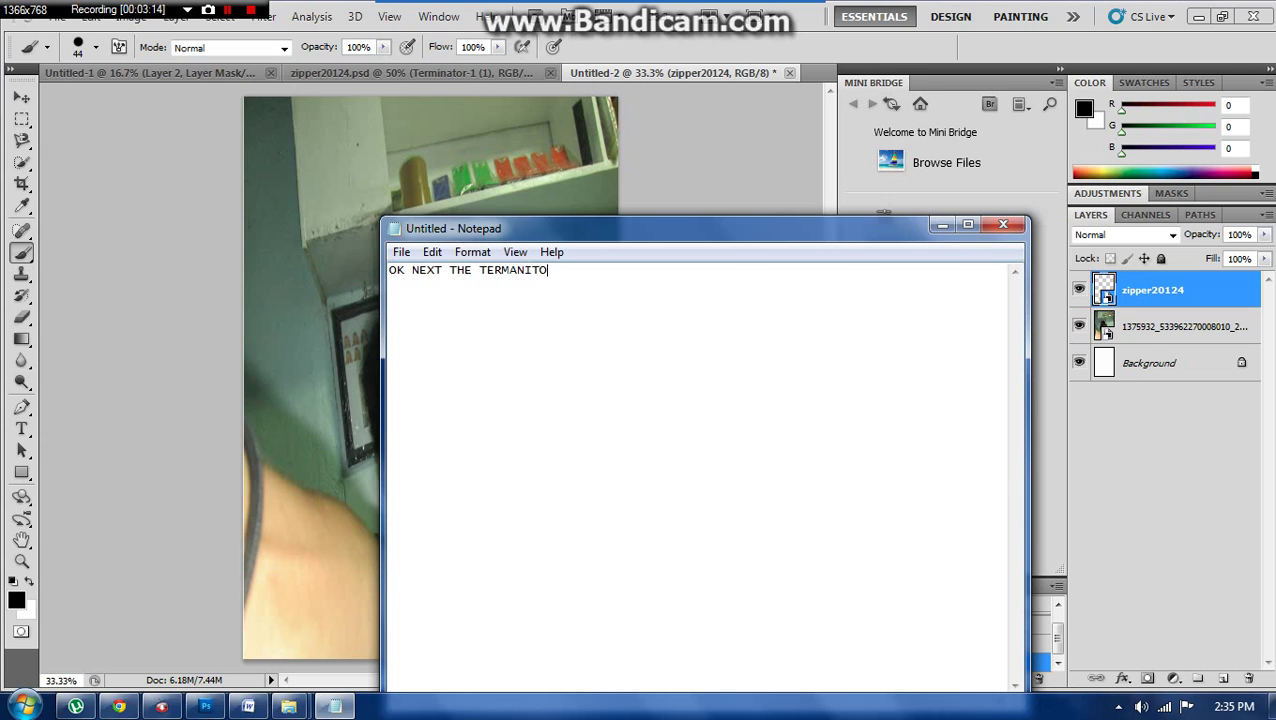
key(BackSpace)
key(BackSpace)
key(BackSpace)
key(BackSpace)
key(BackSpace)
key(BackSpace)
key(BackSpace)
key(BackSpace)
key(BackSpace)
key(BackSpace)
key(BackSpace)
key(BackSpace)
key(BackSpace)
key(BackSpace)
key(BackSpace)
key(BackSpace)
key(BackSpace)
key(BackSpace)
key(BackSpace)
key(BackSpace)
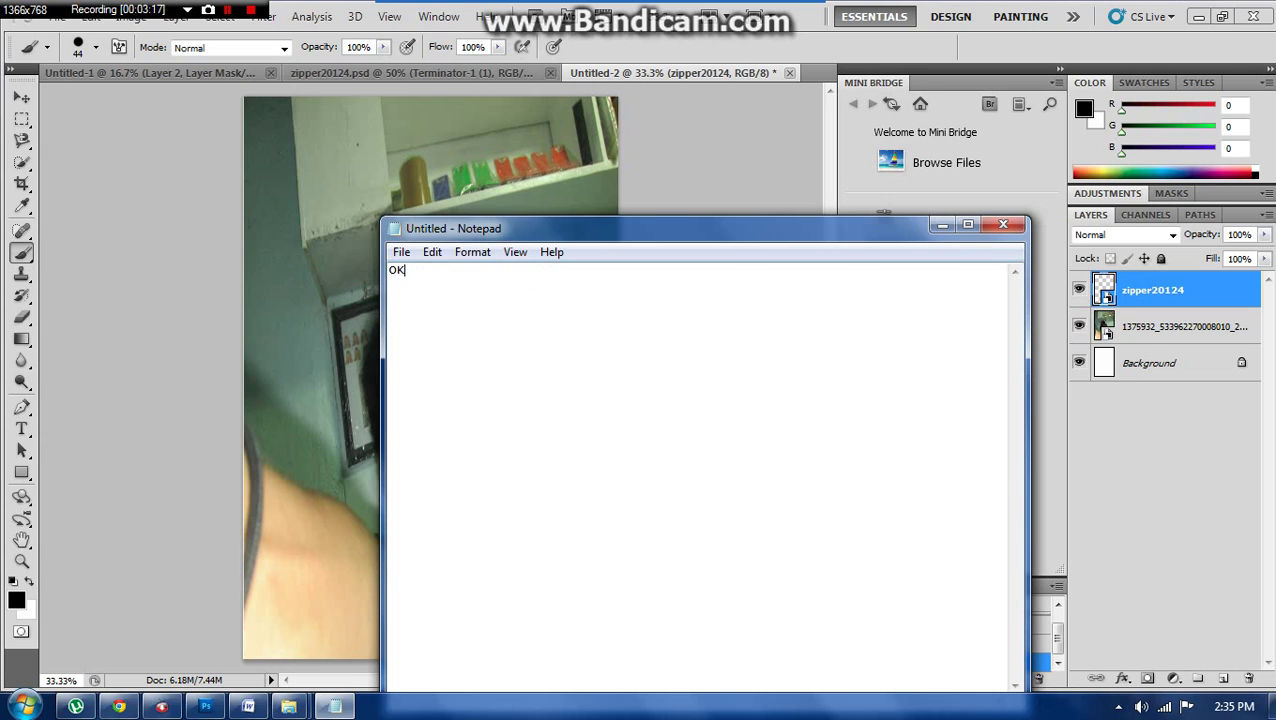
click(942, 224)
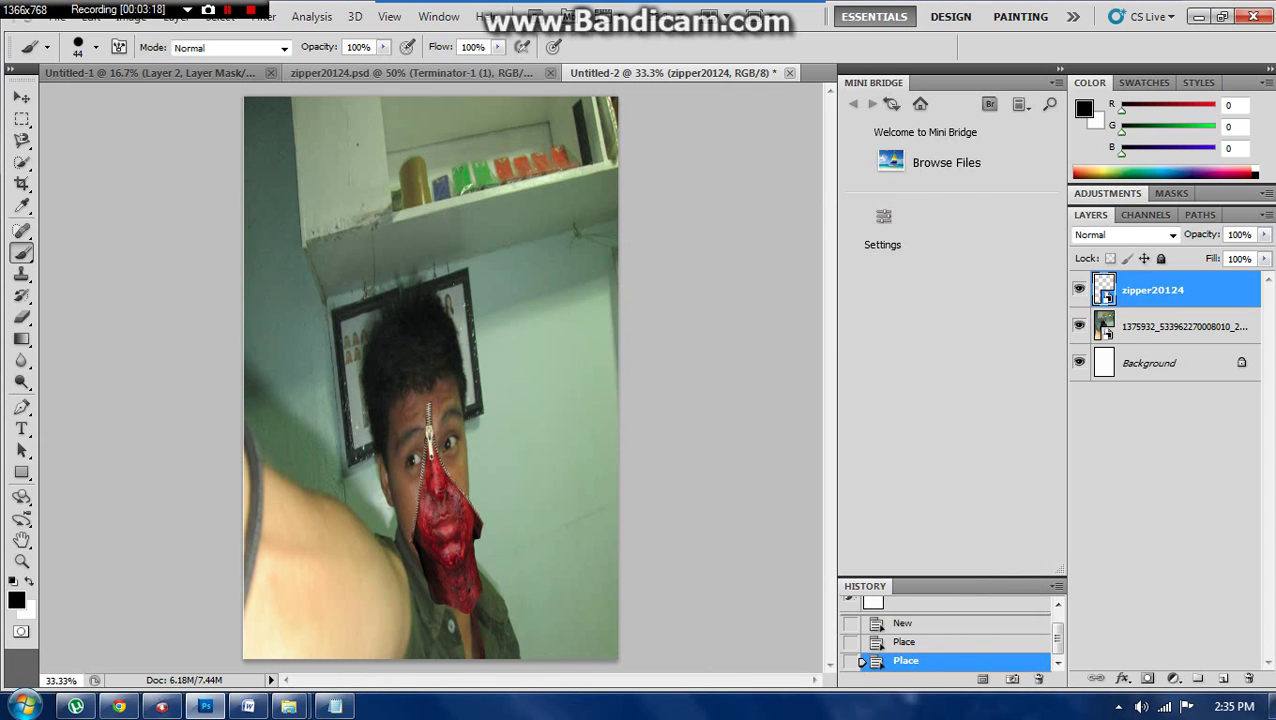
Switch to the zipper20124.psd document and select the Terminator skull image with a rectangular marquee
click(412, 73)
key(m)
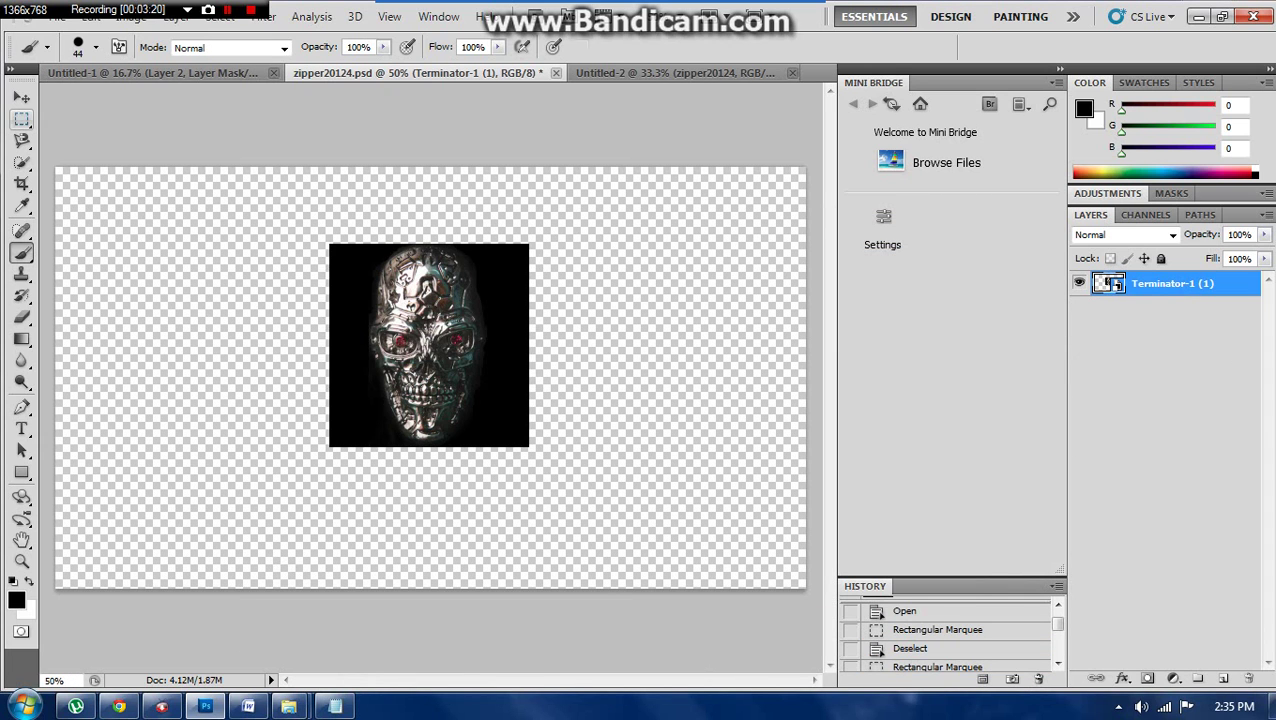
drag(521, 243, 330, 443)
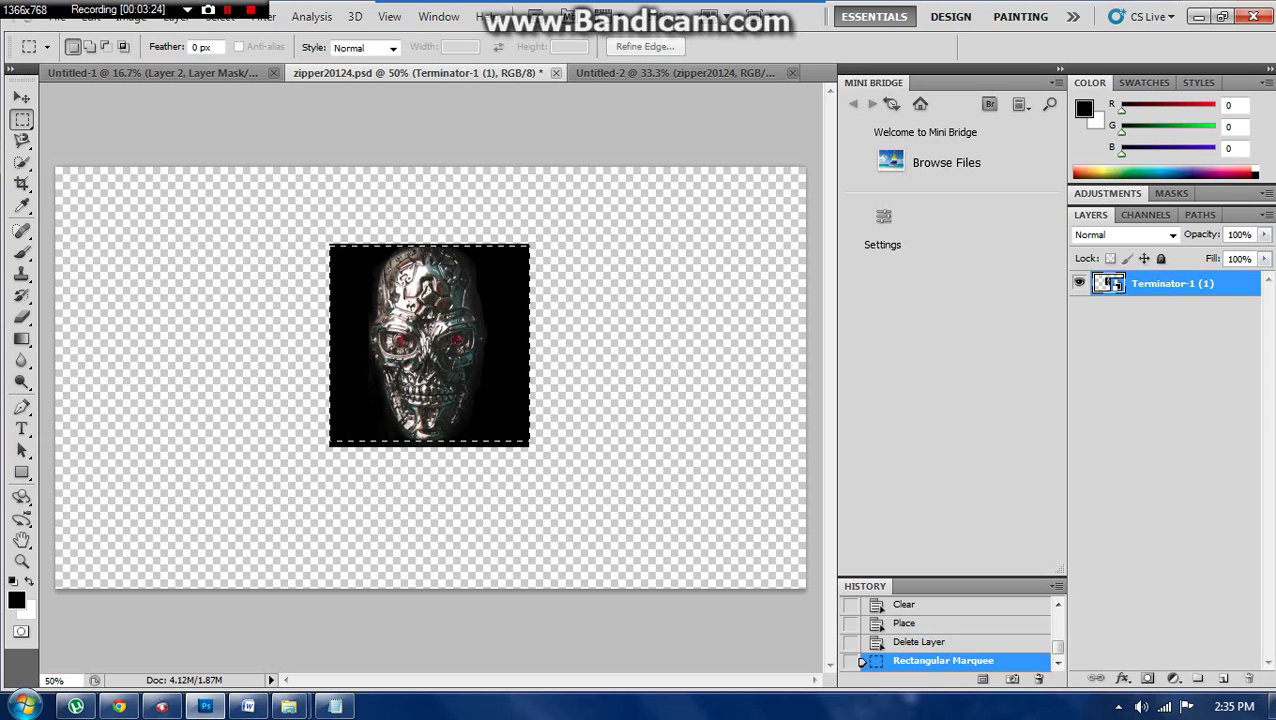
Write "CONTROL A AND C" in the Notepad note and return to the Terminator document in Photoshop
click(335, 706)
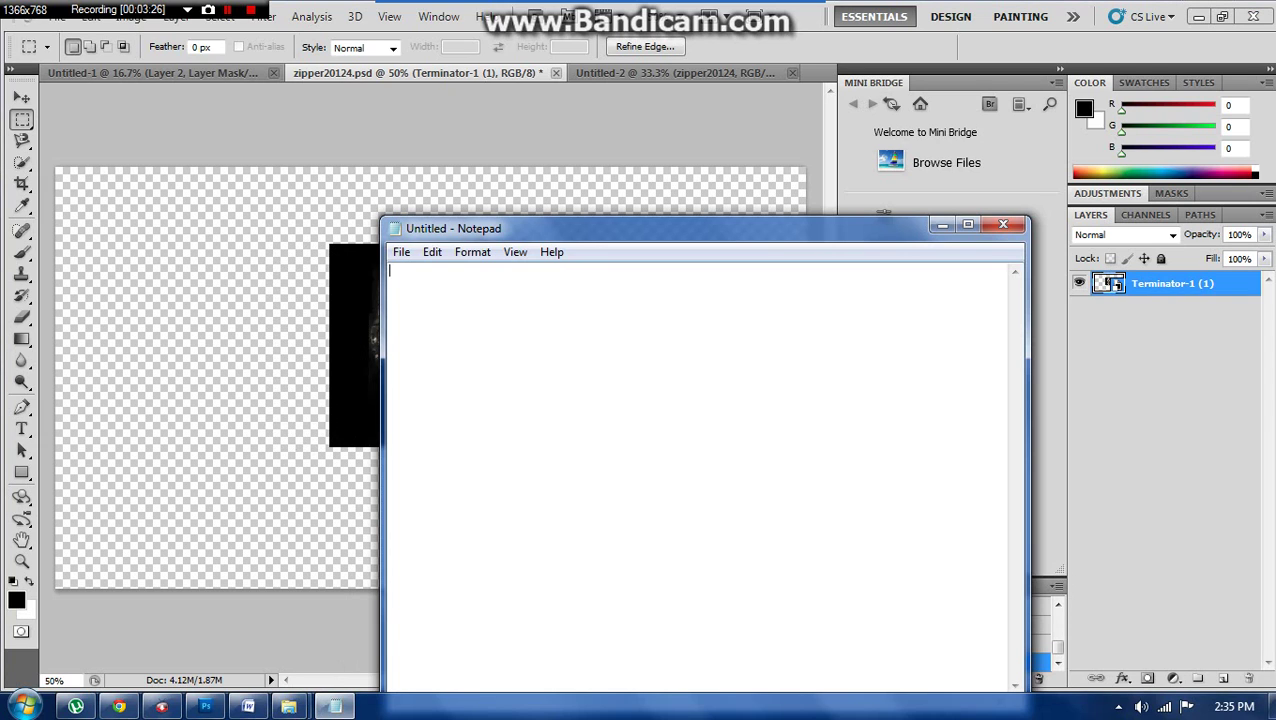
text(CONTROL A AN)
text(D  C)
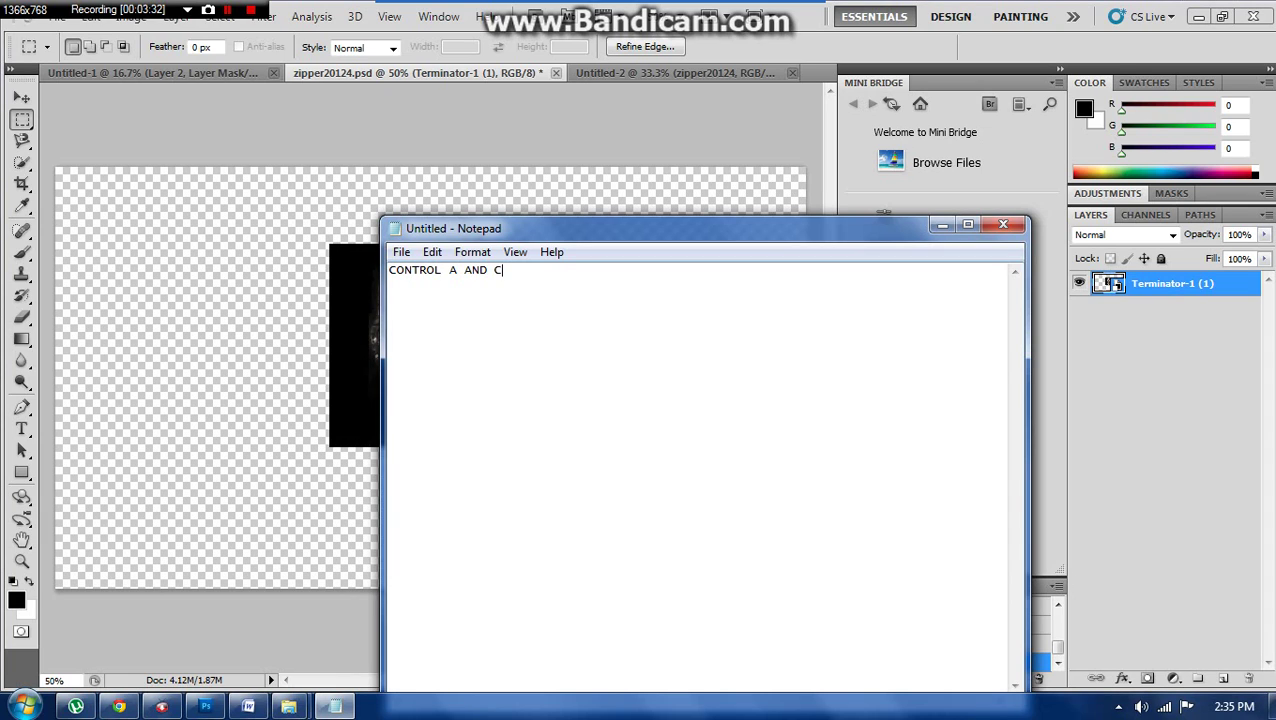
click(942, 225)
Select the entire Terminator canvas, copy it and paste it into the Untitled-2 document
key(ctrl+a)
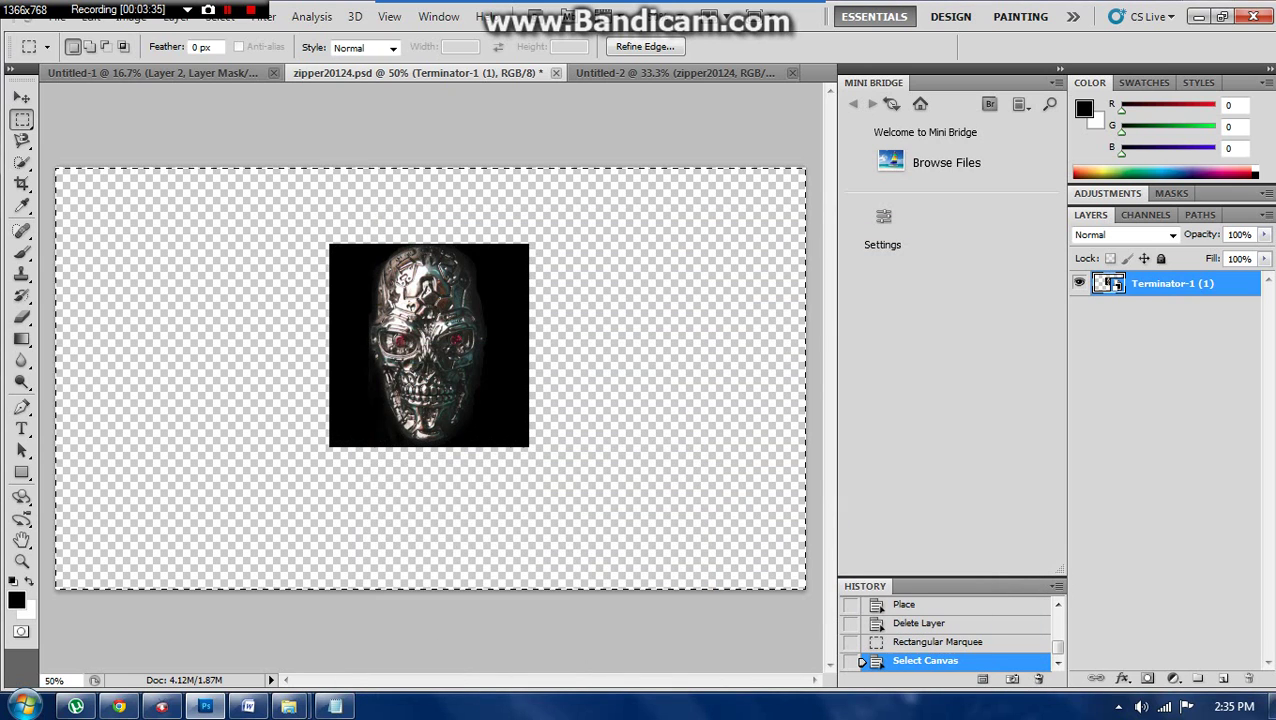
key(ctrl+c)
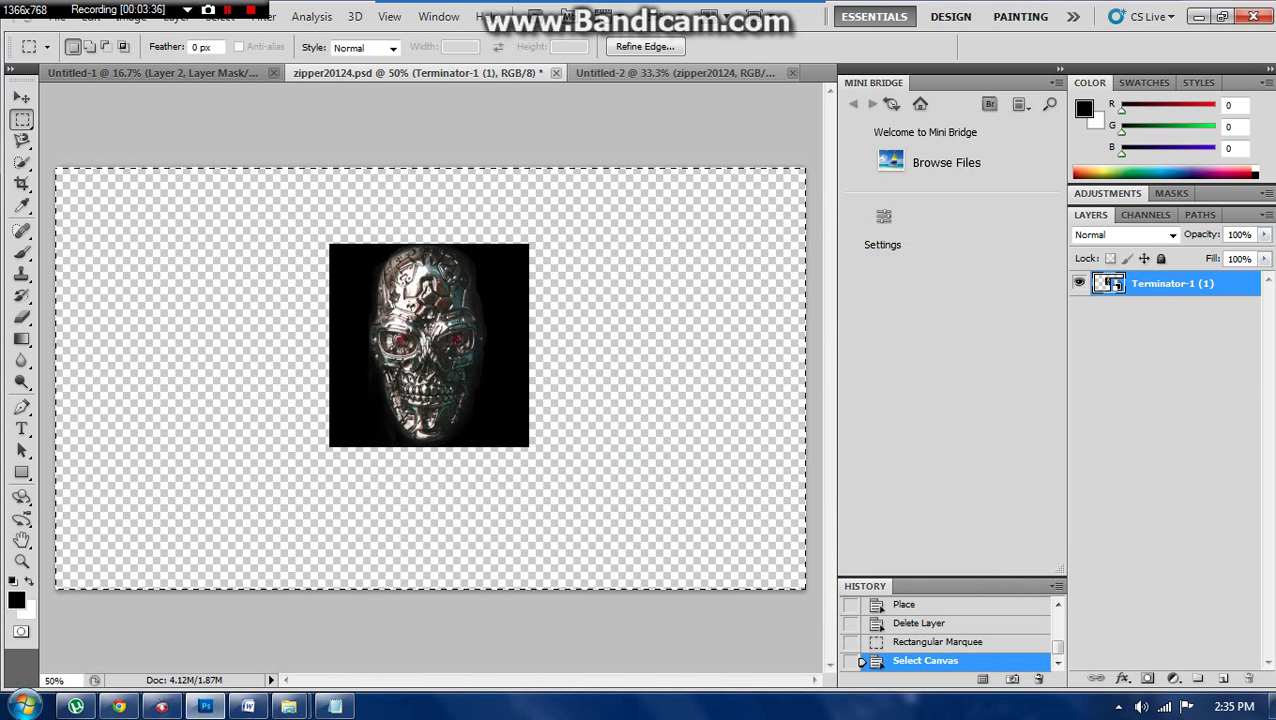
click(660, 72)
key(ctrl+v)
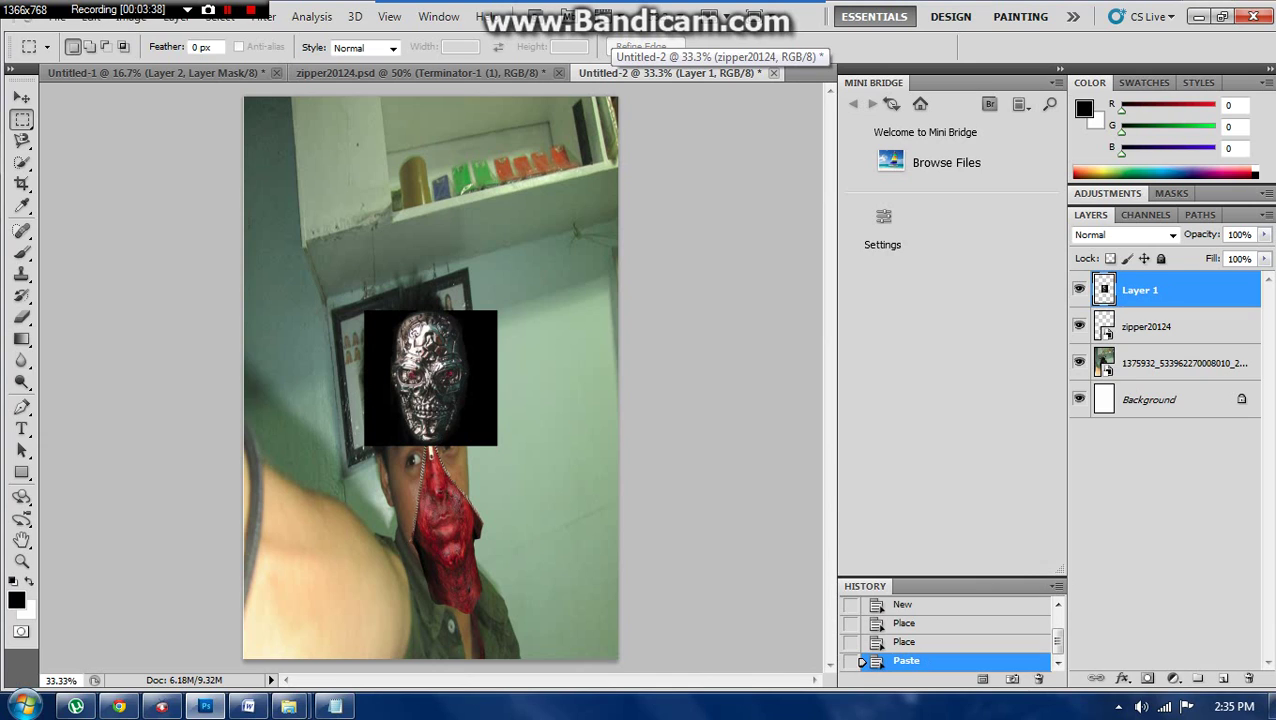
Replace the Notepad note's text with "NEXT CONTROL T" and return to Photoshop
click(335, 706)
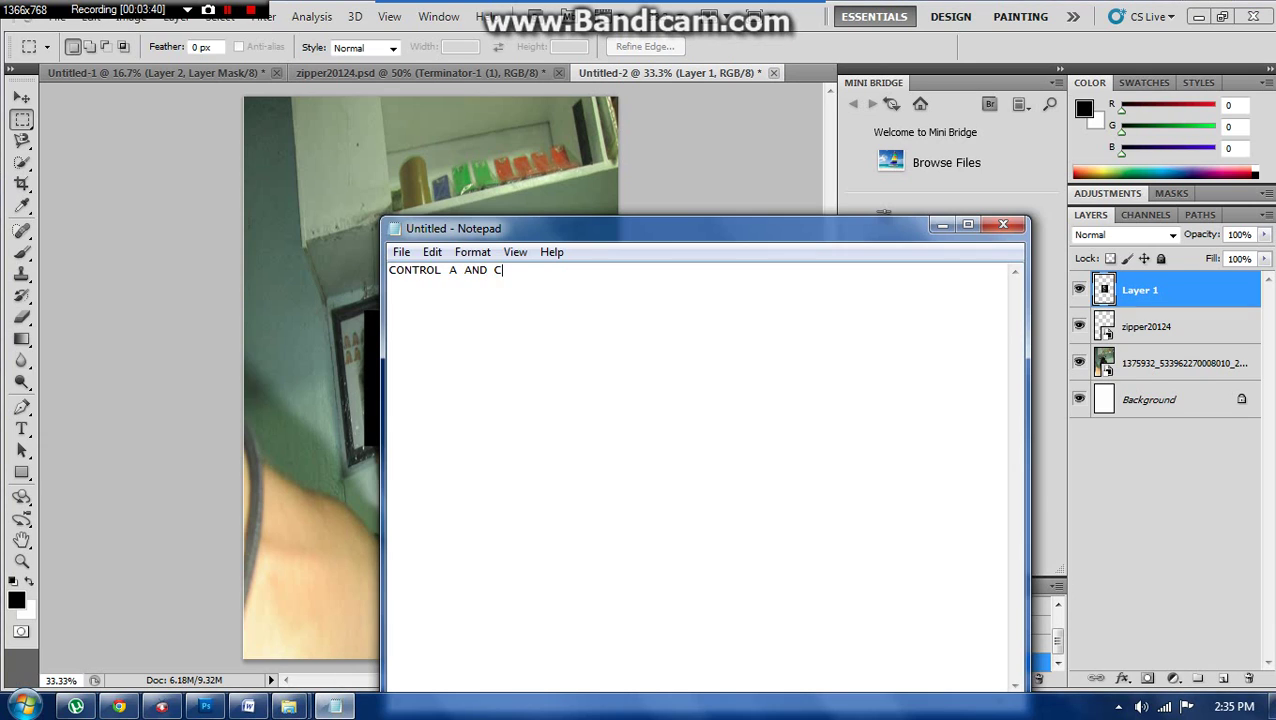
key(ctrl+a)
text(NEX)
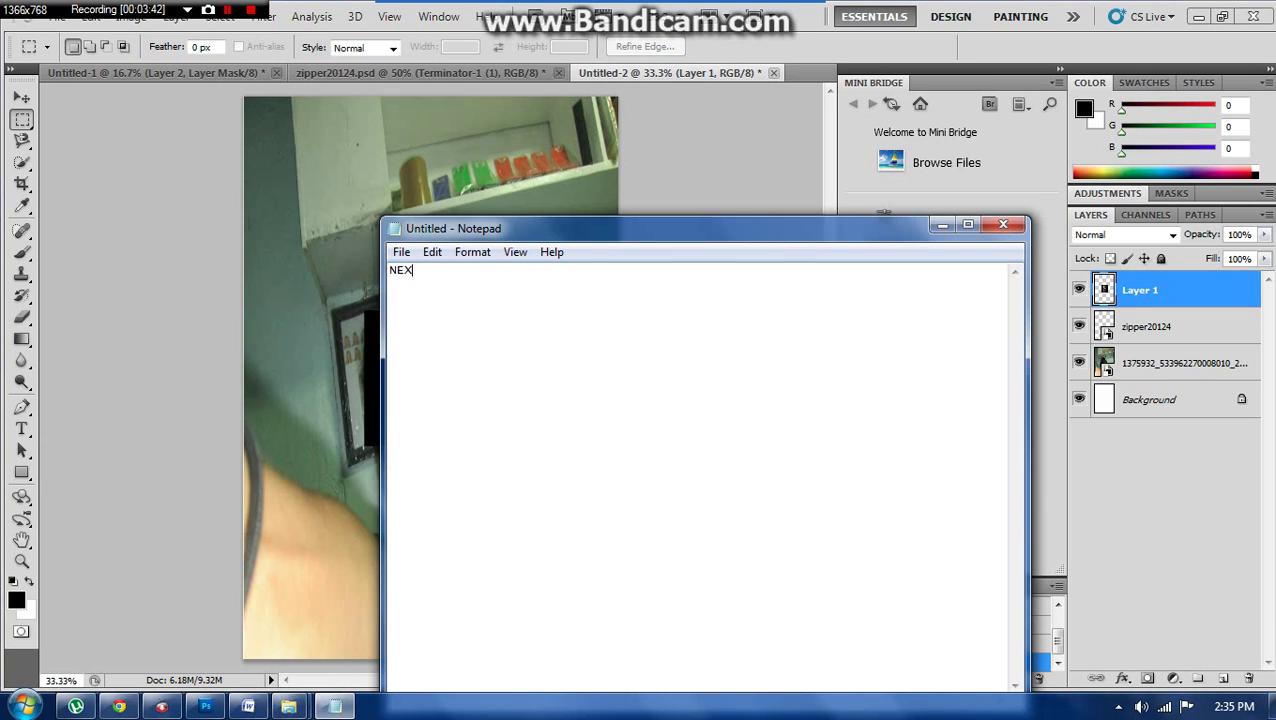
text(T CONTROL T)
click(942, 224)
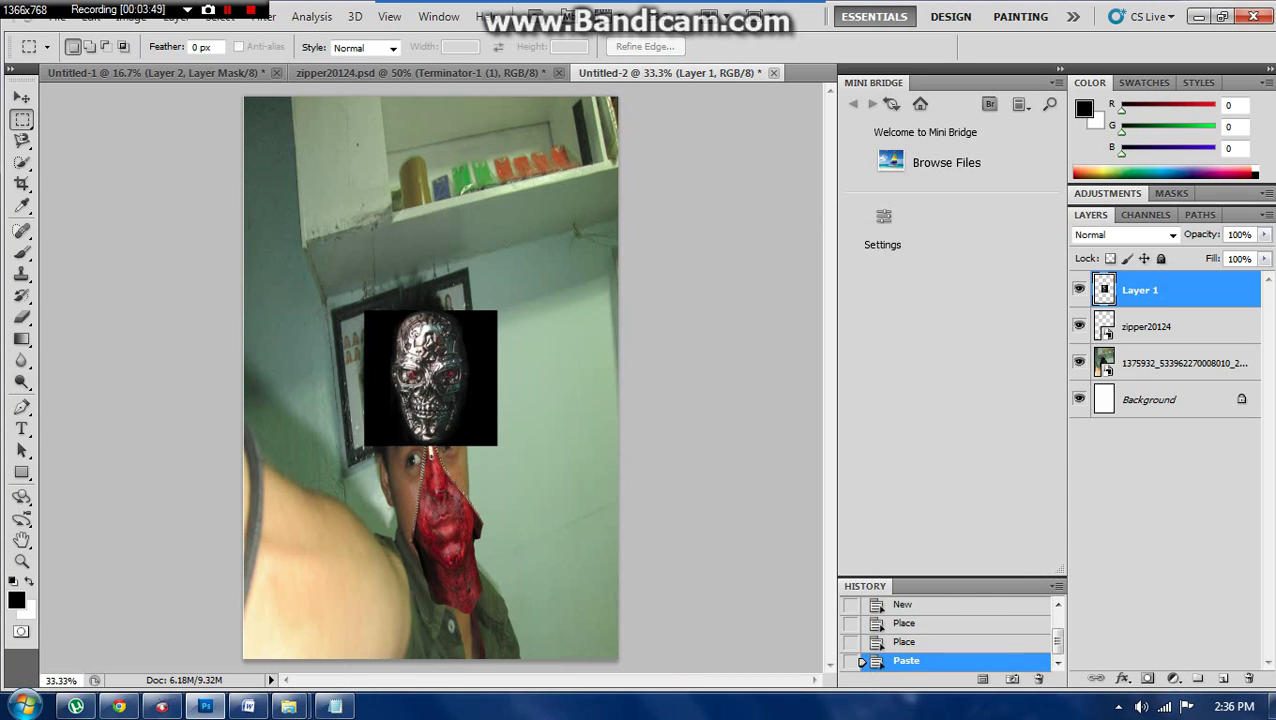
Free-transform the pasted skull to about 117.61% width and 131.11% height, rotate it about -5.06° and position it over the man's face
key(v)
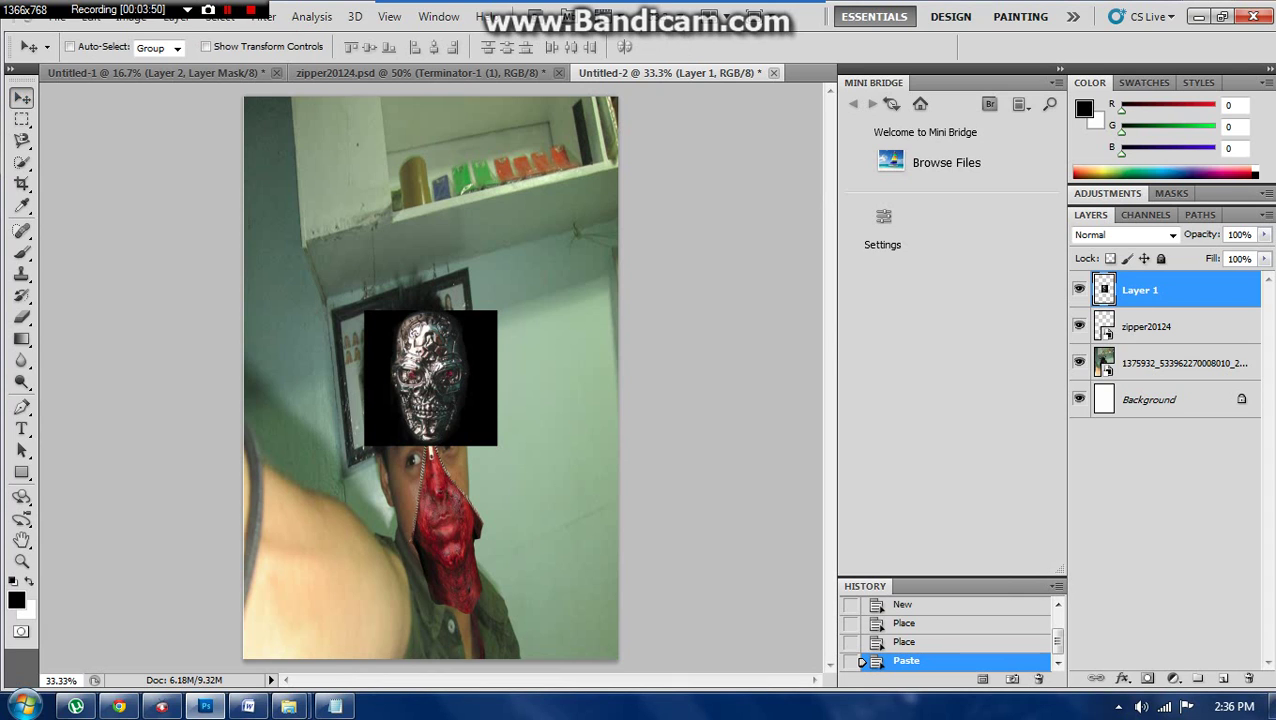
key(ctrl+t)
drag(498, 311, 521, 268)
drag(475, 350, 479, 440)
drag(543, 344, 529, 331)
drag(548, 528, 561, 508)
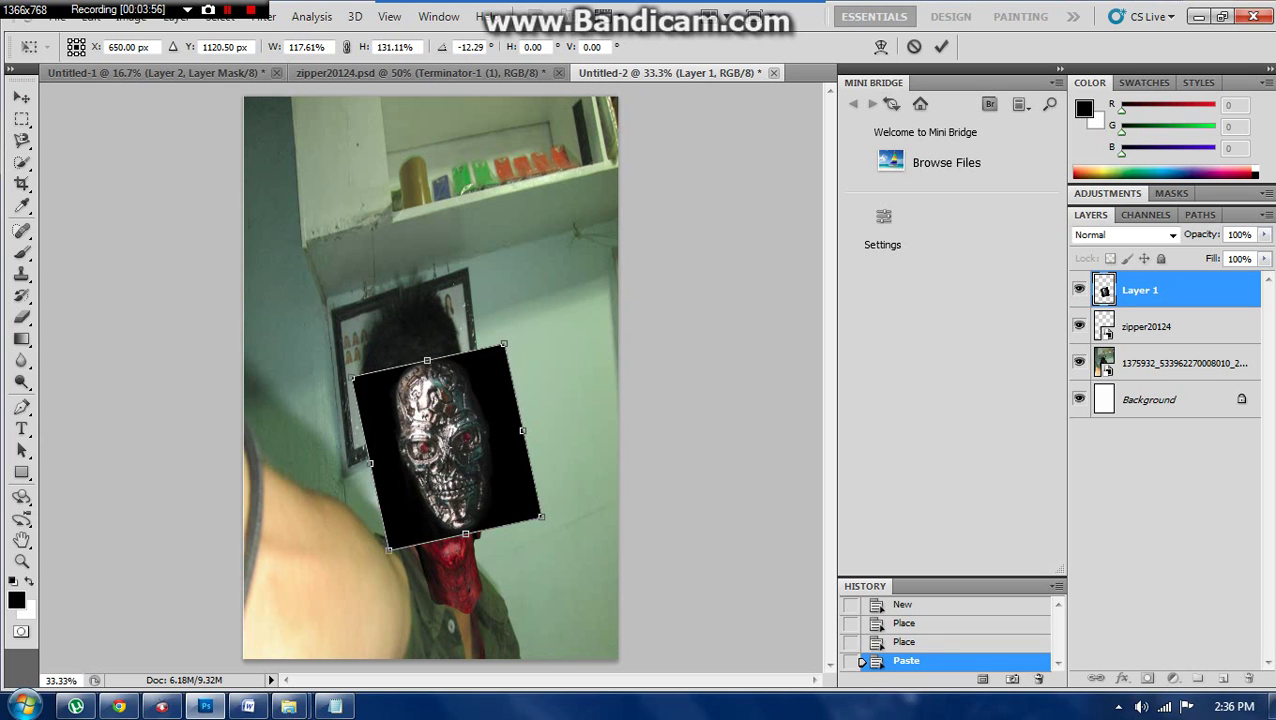
drag(446, 445, 425, 462)
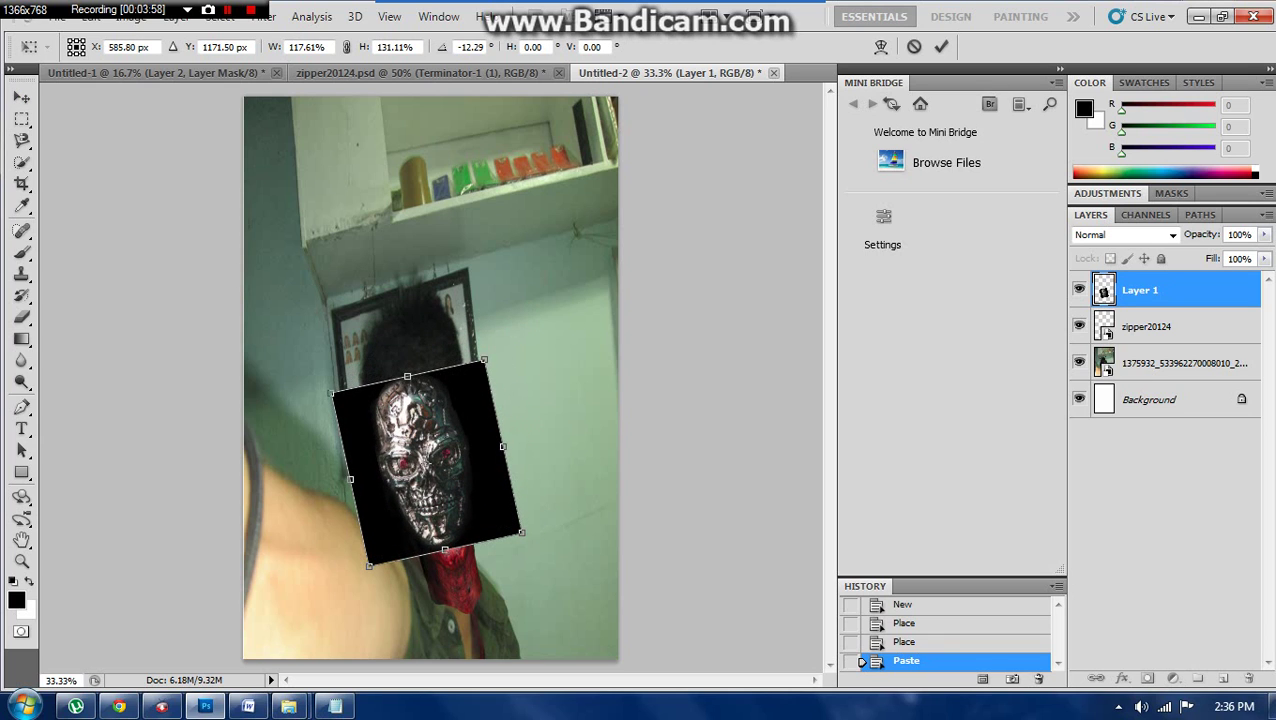
drag(536, 540, 526, 553)
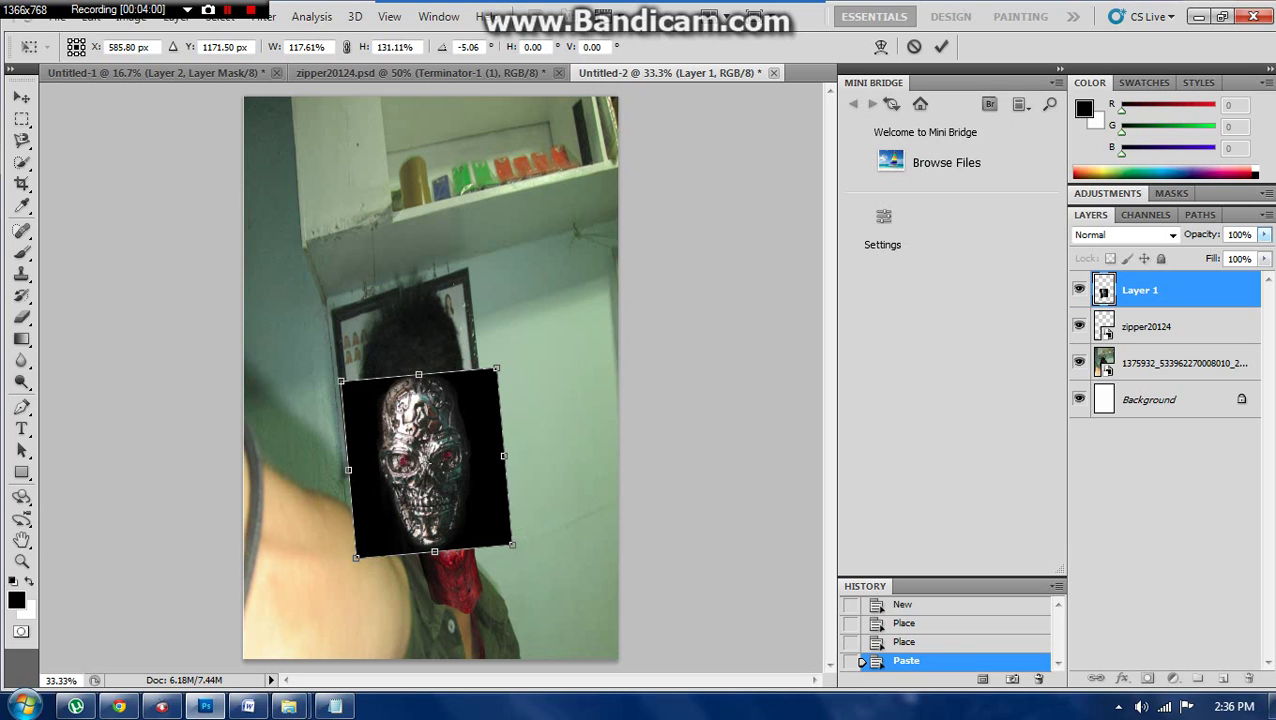
Replace the Notepad note's text with "CHANGE A OPACITY TO 65 %", erase it and return to Photoshop
click(335, 706)
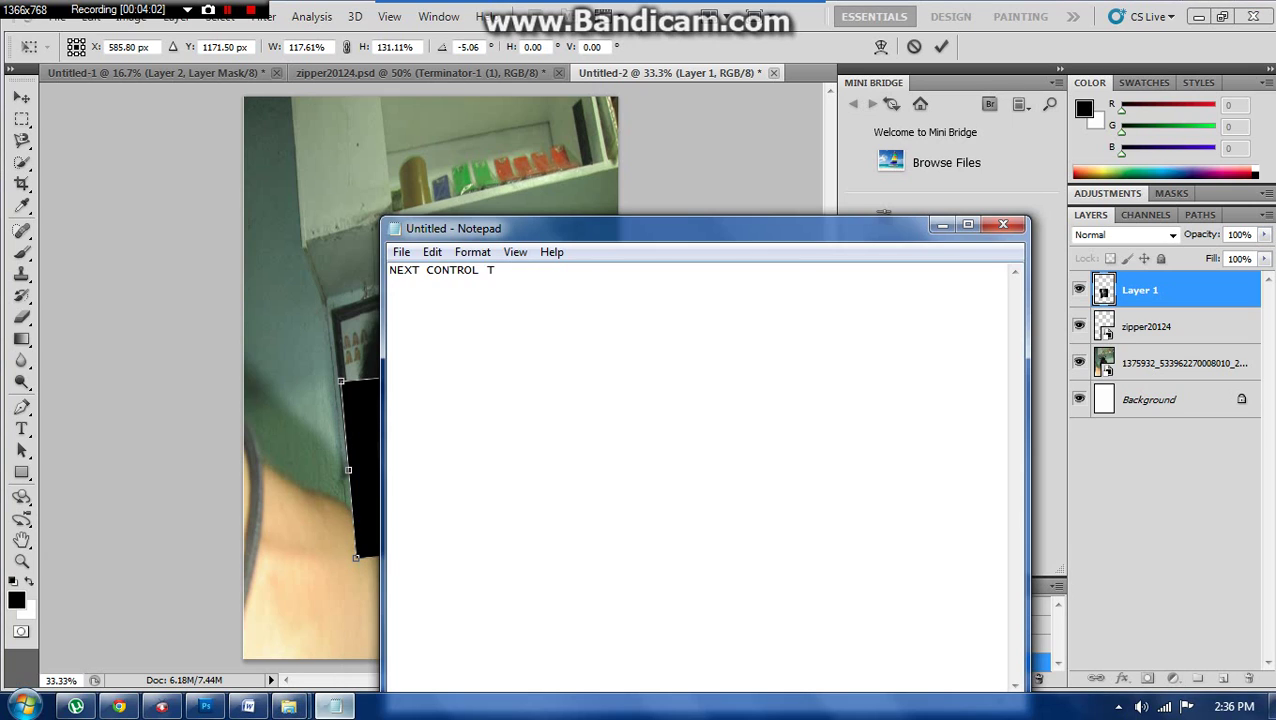
key(ctrl+a)
text(CHANGE A)
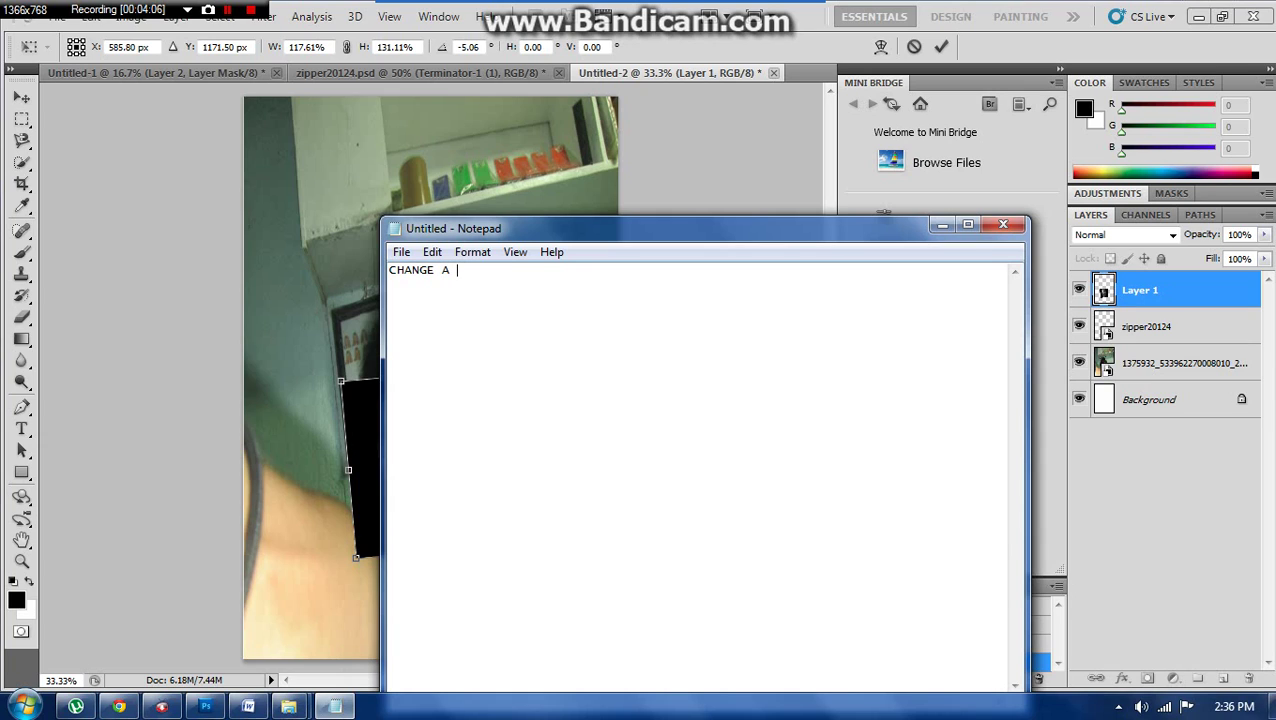
text( OPACITY TO ^%)
key(BackSpace)
key(BackSpace)
text(65 %)
key(BackSpace)
key(BackSpace)
key(BackSpace)
key(BackSpace)
key(BackSpace)
key(BackSpace)
key(BackSpace)
key(BackSpace)
key(BackSpace)
key(BackSpace)
key(BackSpace)
key(BackSpace)
key(BackSpace)
key(BackSpace)
key(BackSpace)
key(BackSpace)
key(BackSpace)
key(BackSpace)
key(BackSpace)
key(BackSpace)
click(942, 226)
Lower the skull layer's opacity to 66%, enlarge it to about 128.17% width and 144.75% height, and apply the transform
click(1264, 234)
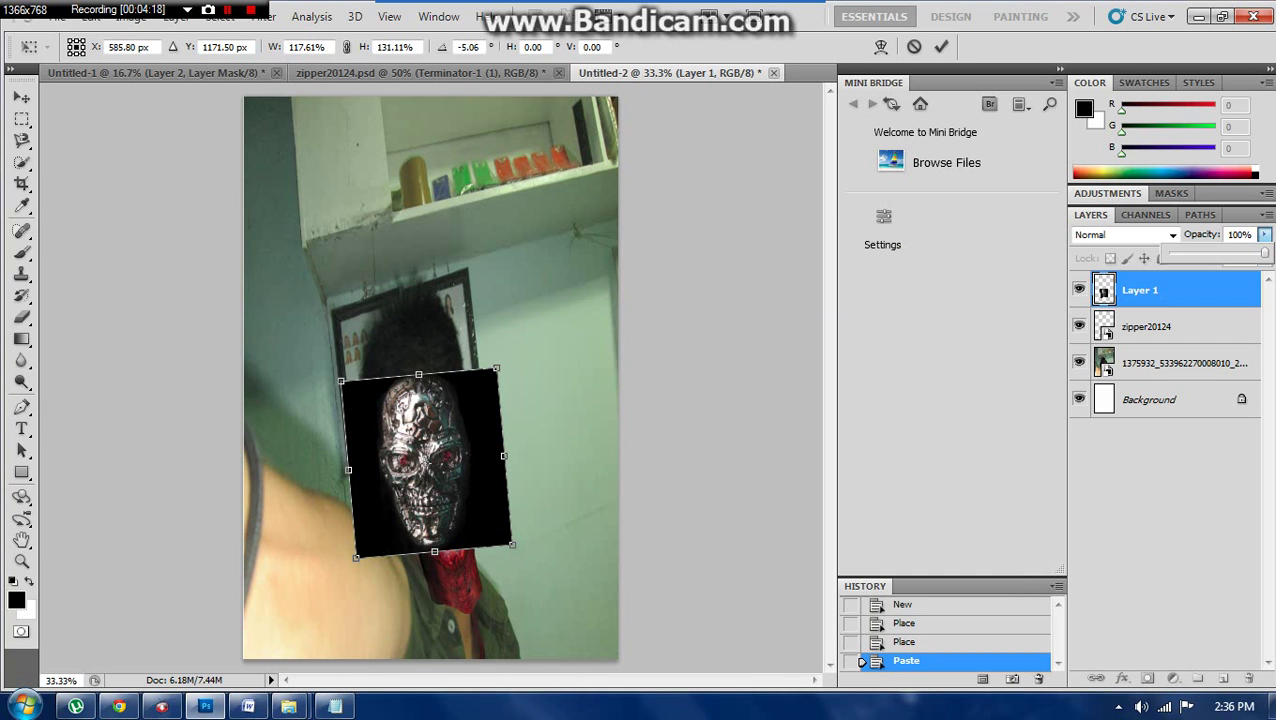
drag(1264, 253, 1232, 253)
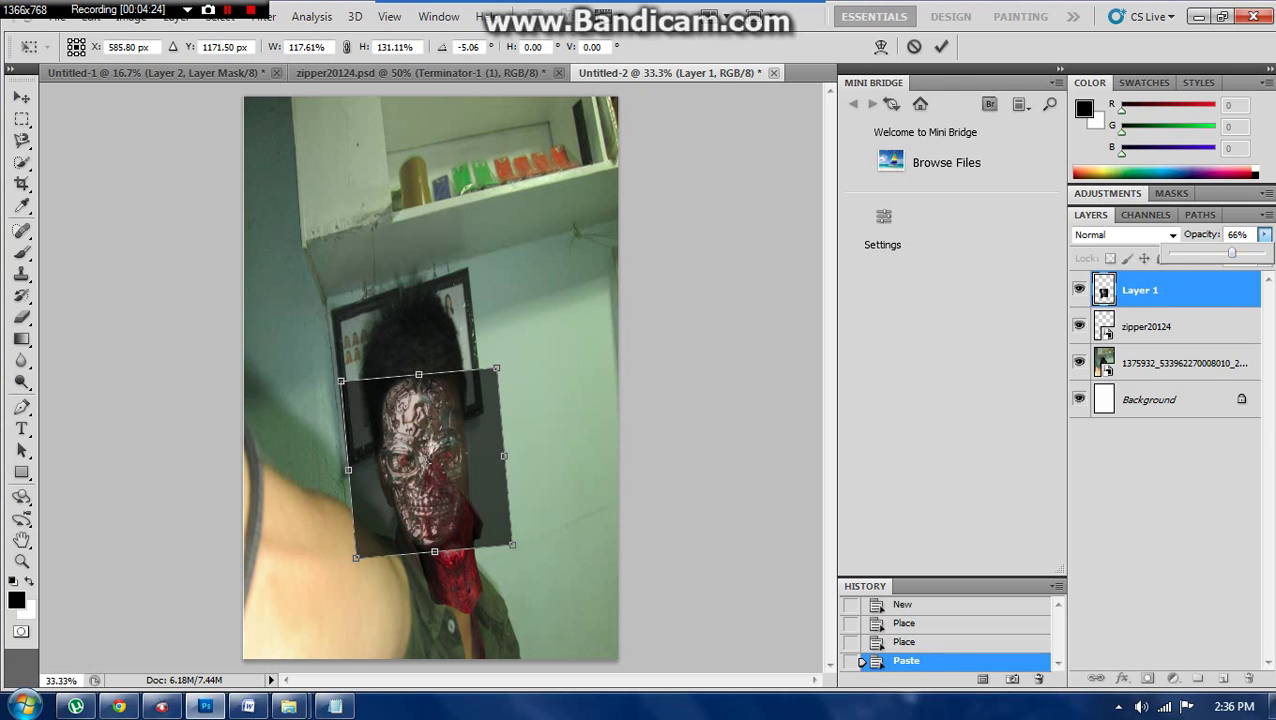
drag(496, 369, 503, 354)
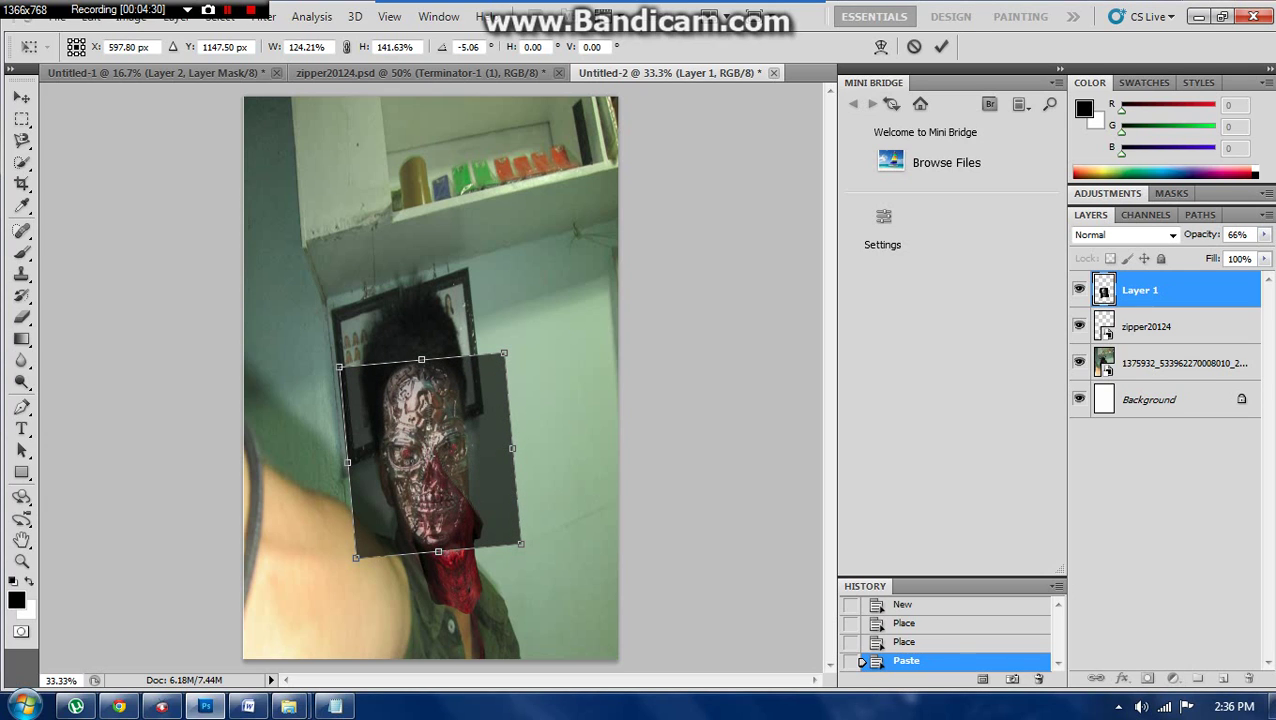
drag(520, 543, 526, 547)
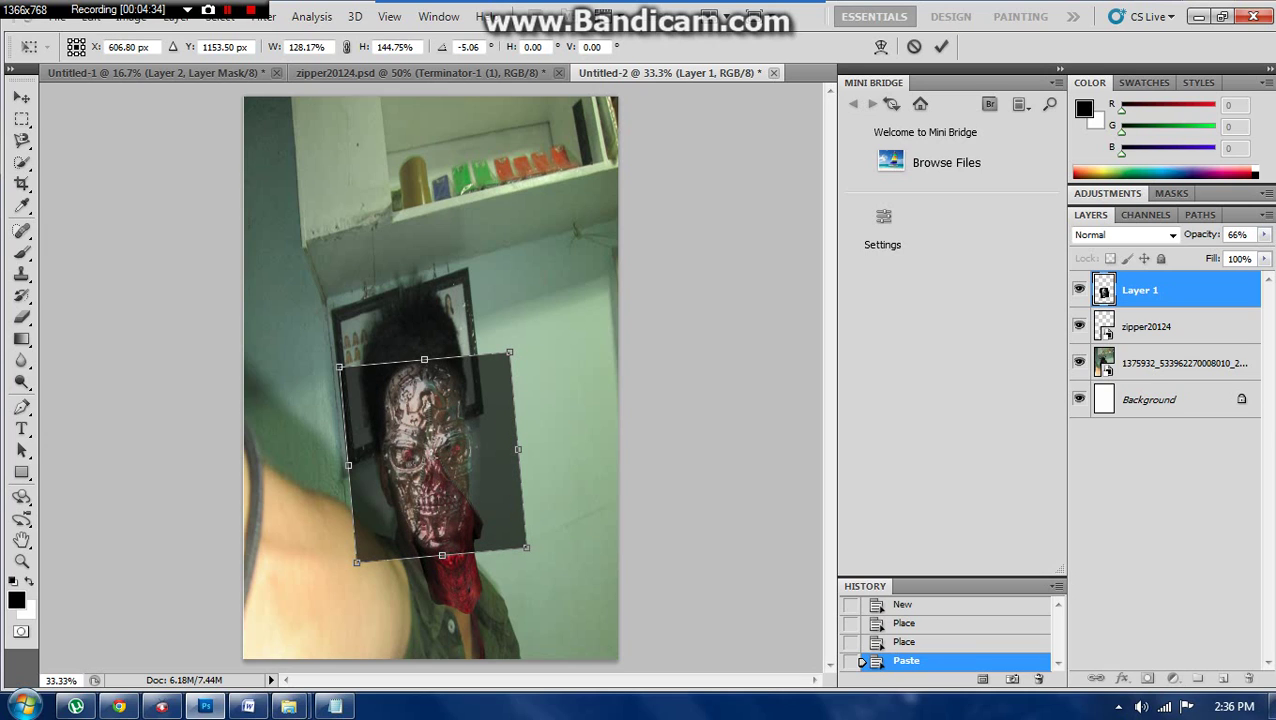
click(941, 46)
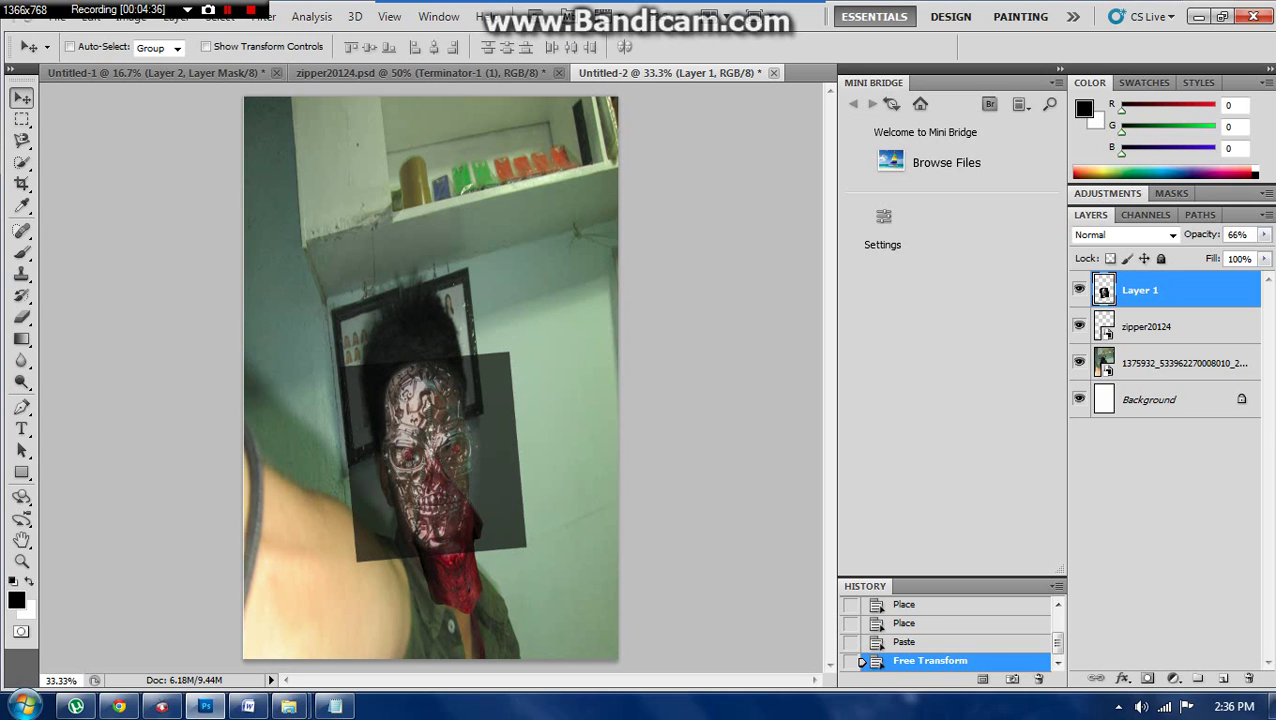
Add a layer mask to the skull layer, Layer 1, and switch to the Brush tool
click(1147, 678)
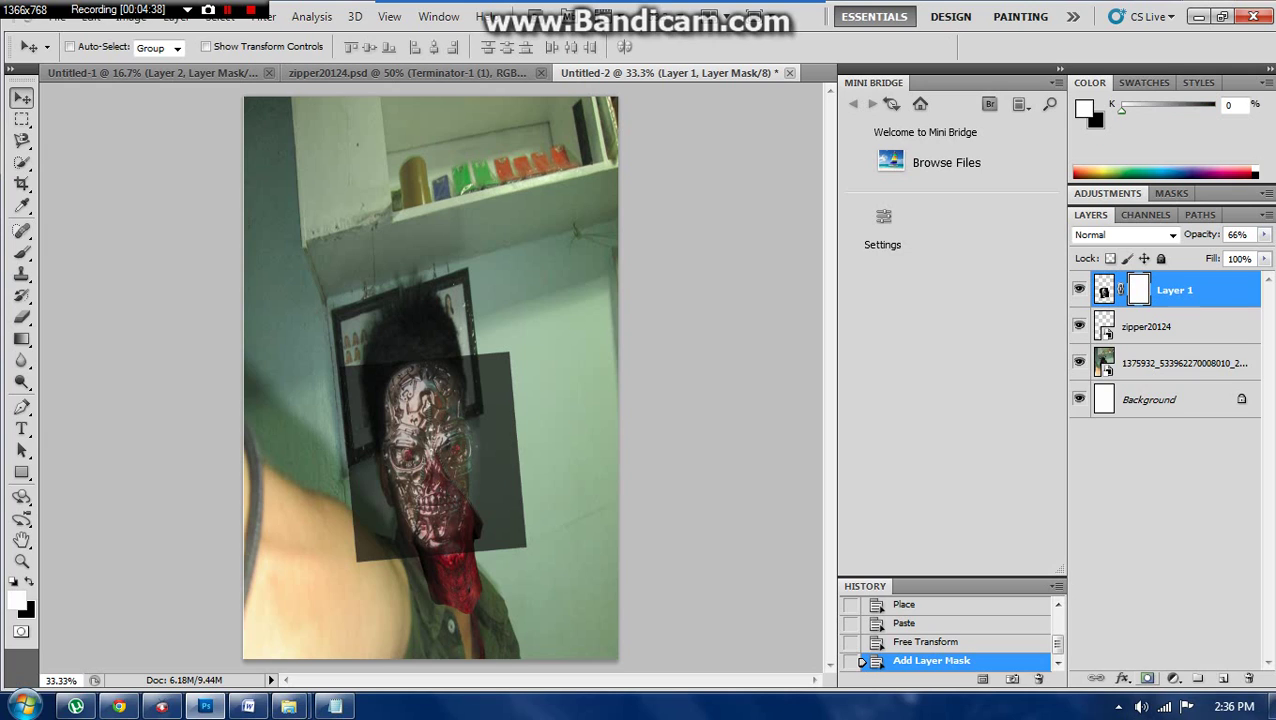
click(21, 140)
click(22, 252)
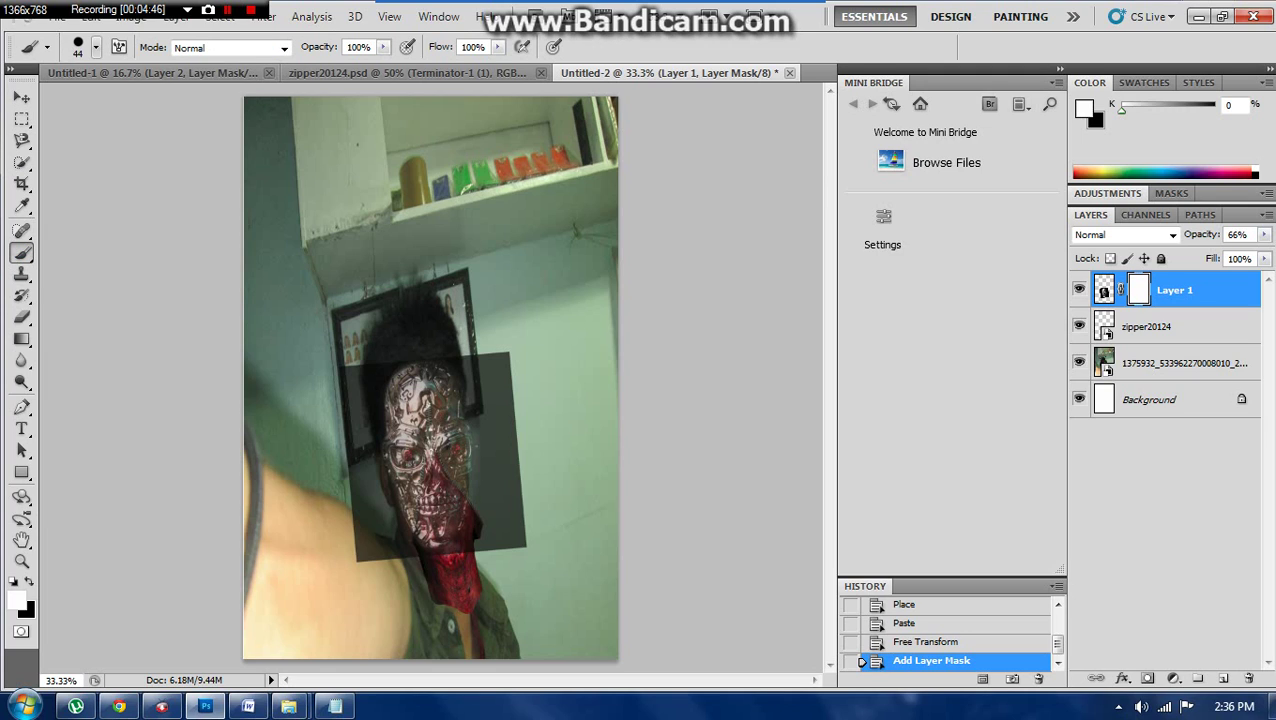
click(96, 47)
click(96, 47)
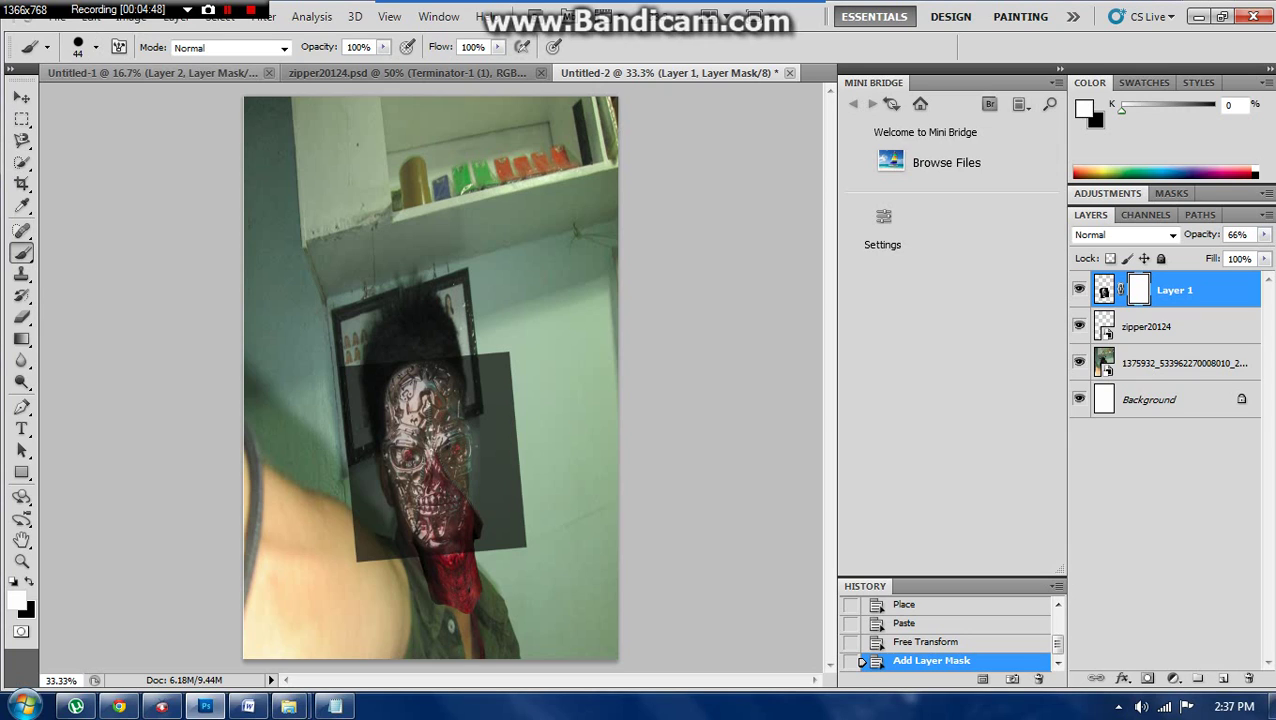
Fill the skull layer's mask with white using the Paint Bucket tool
click(22, 338)
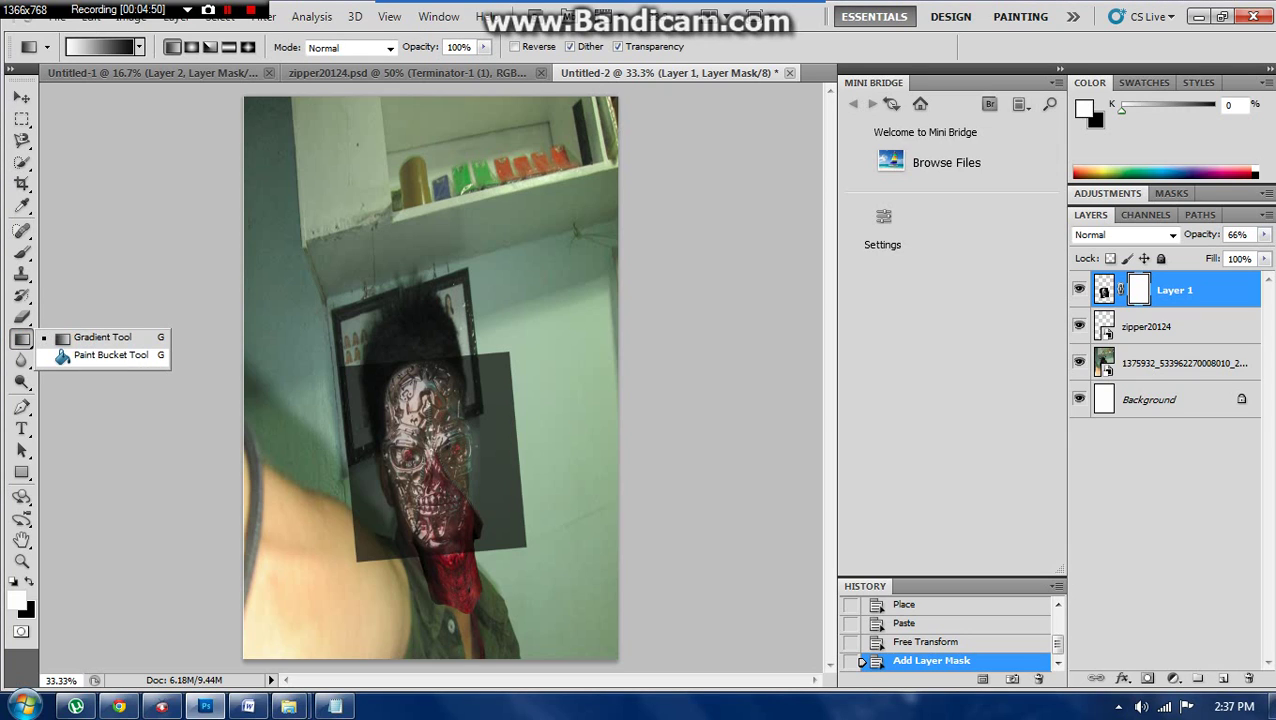
click(105, 355)
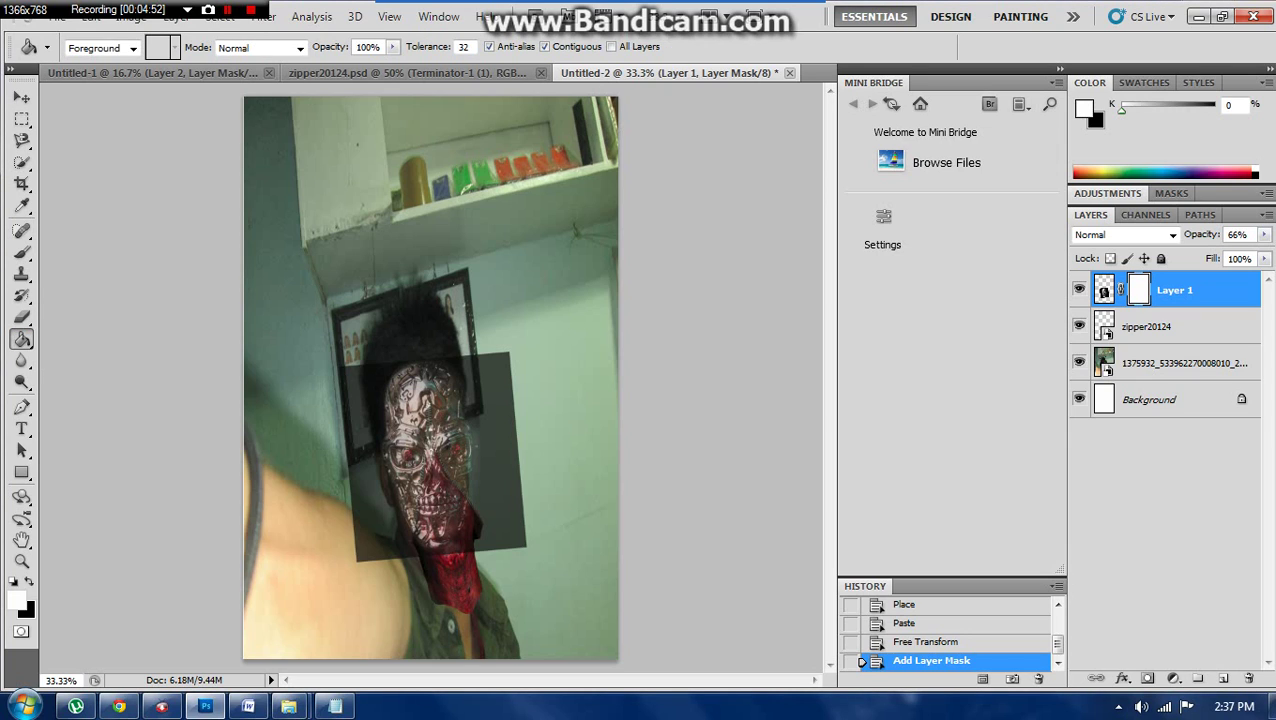
click(430, 440)
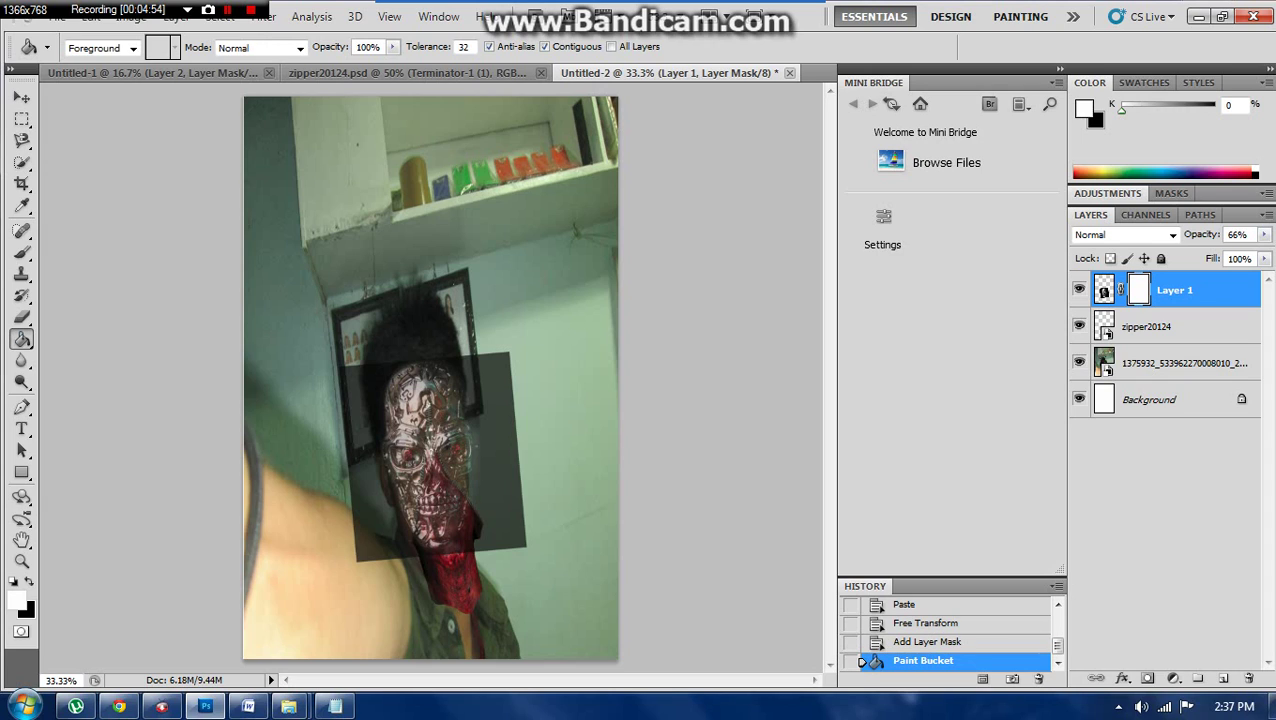
Hide the whole skull with a short linear gradient drawn on Layer 1's mask just below it, and switch to the Brush tool
click(22, 340)
click(100, 337)
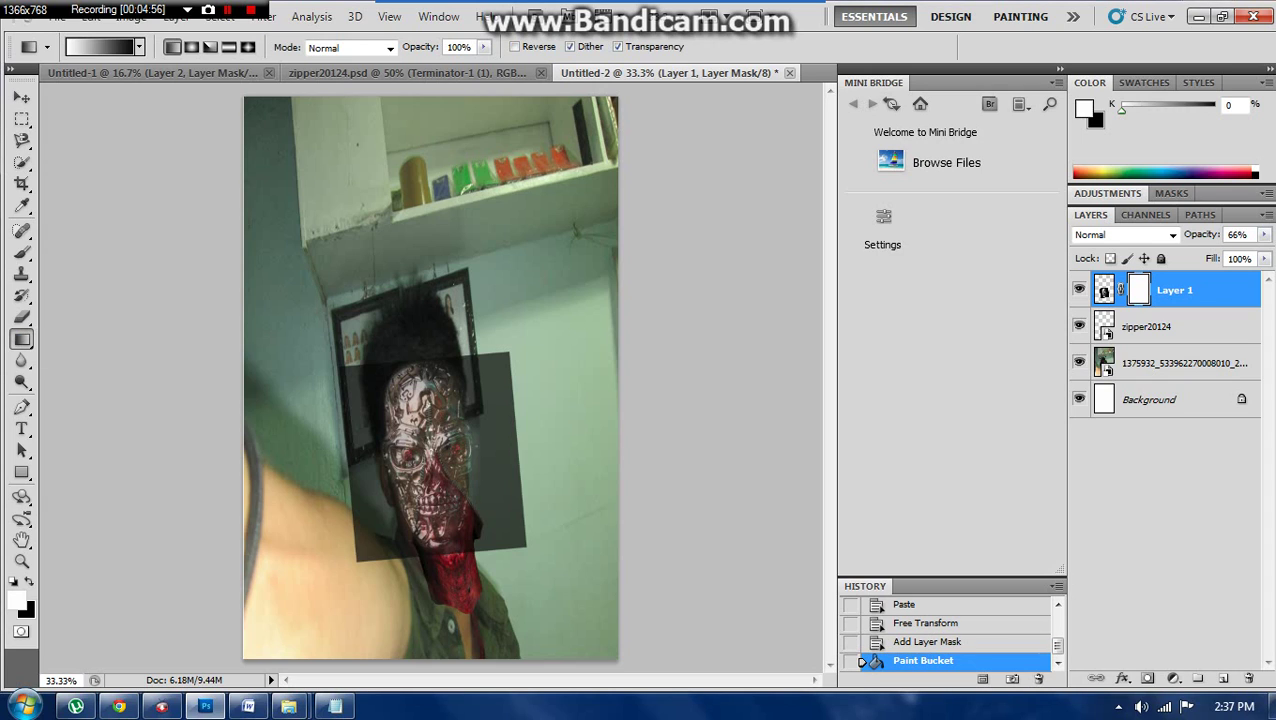
drag(358, 564, 352, 632)
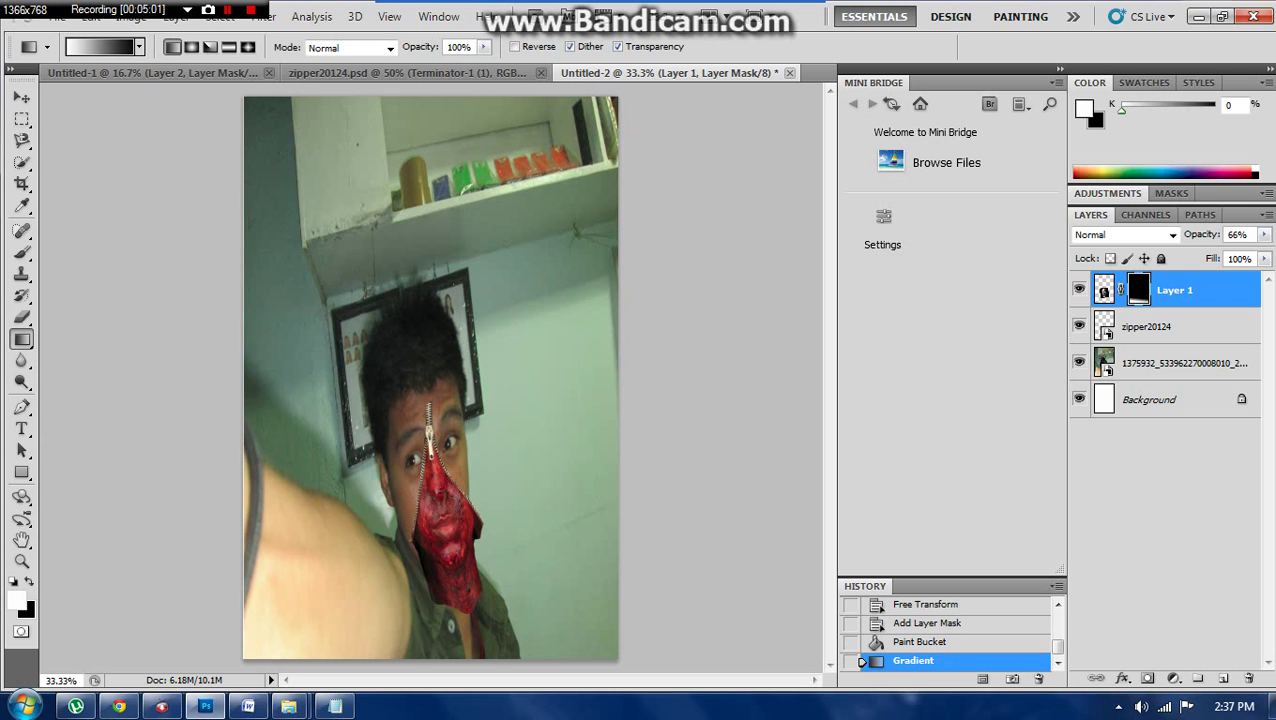
key(b)
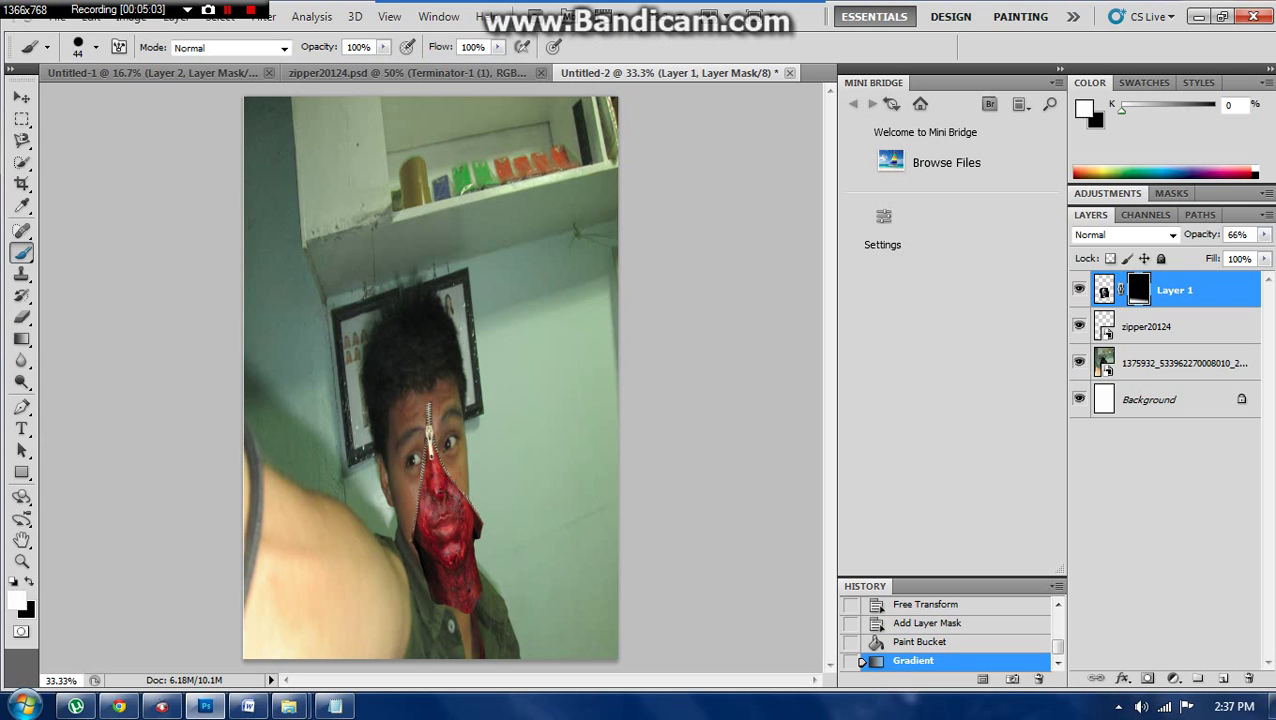
right_click(22, 252)
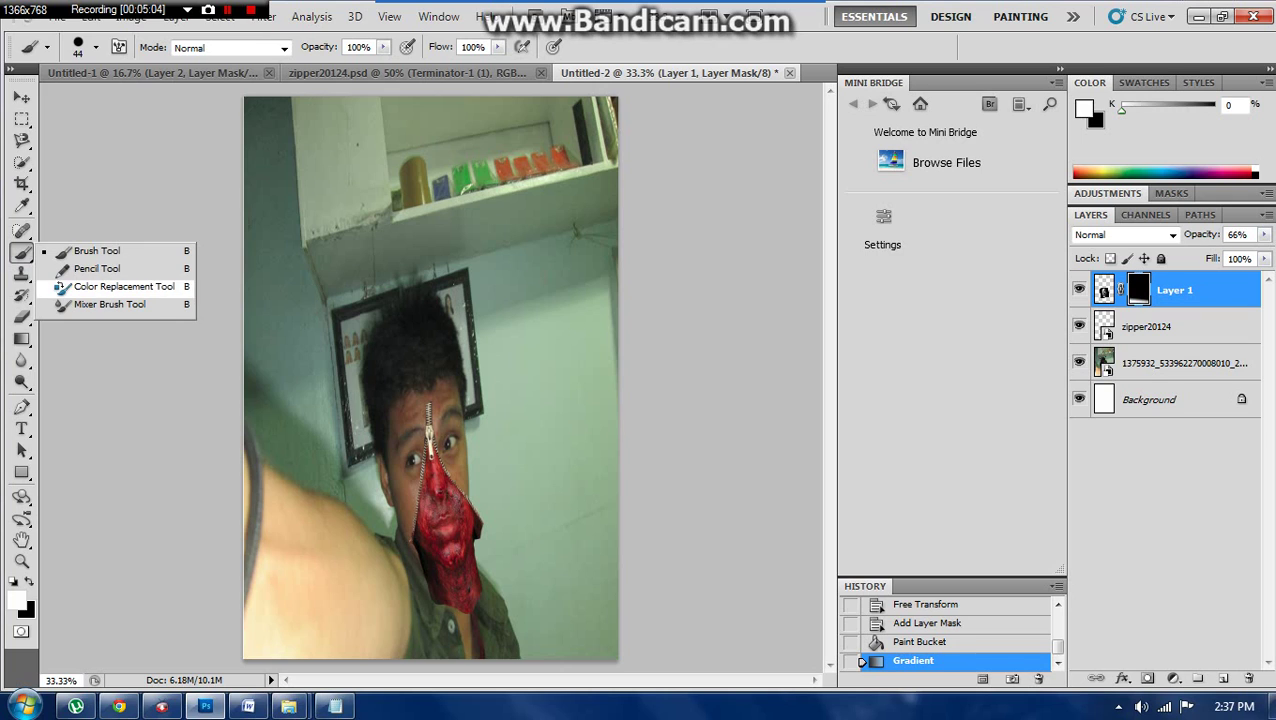
Write "USE PAINT BRUSH" in the Notepad note, erase it and return to Photoshop
click(335, 706)
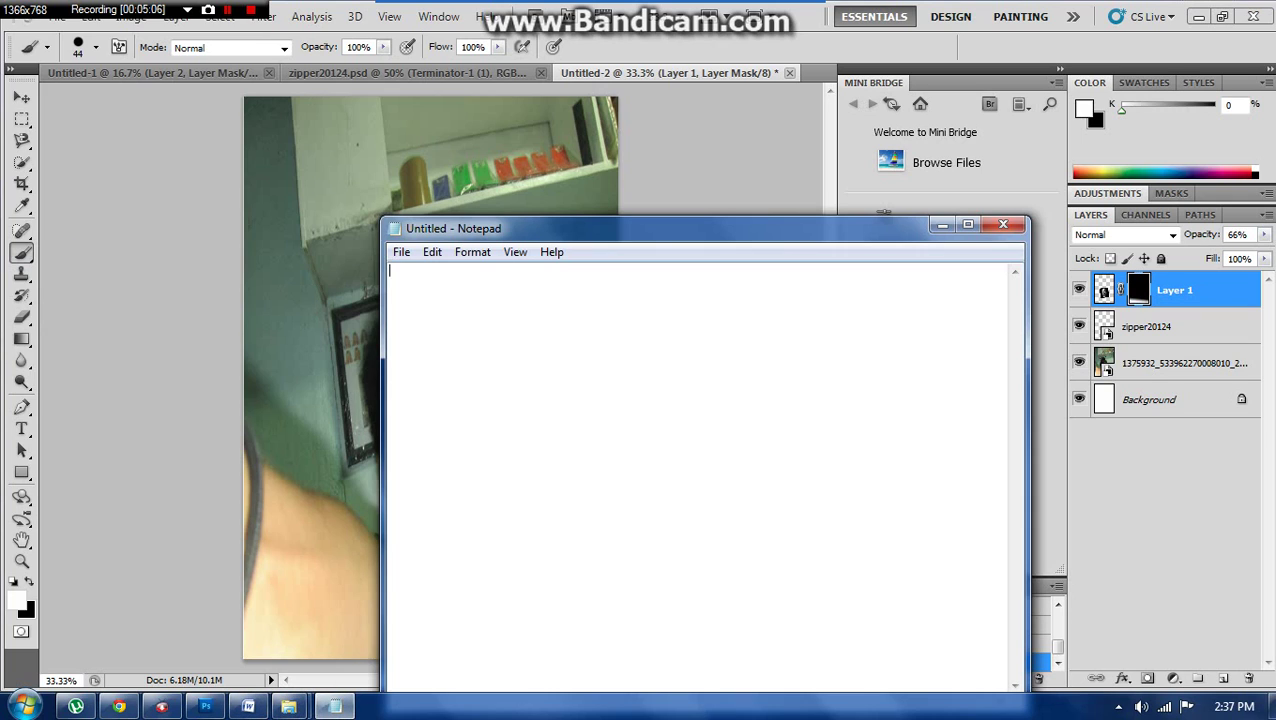
text(USE PAINT BRUSH)
key(BackSpace)
key(BackSpace)
key(BackSpace)
key(BackSpace)
key(BackSpace)
key(BackSpace)
key(BackSpace)
key(BackSpace)
key(BackSpace)
key(BackSpace)
key(BackSpace)
key(BackSpace)
key(BackSpace)
key(BackSpace)
key(BackSpace)
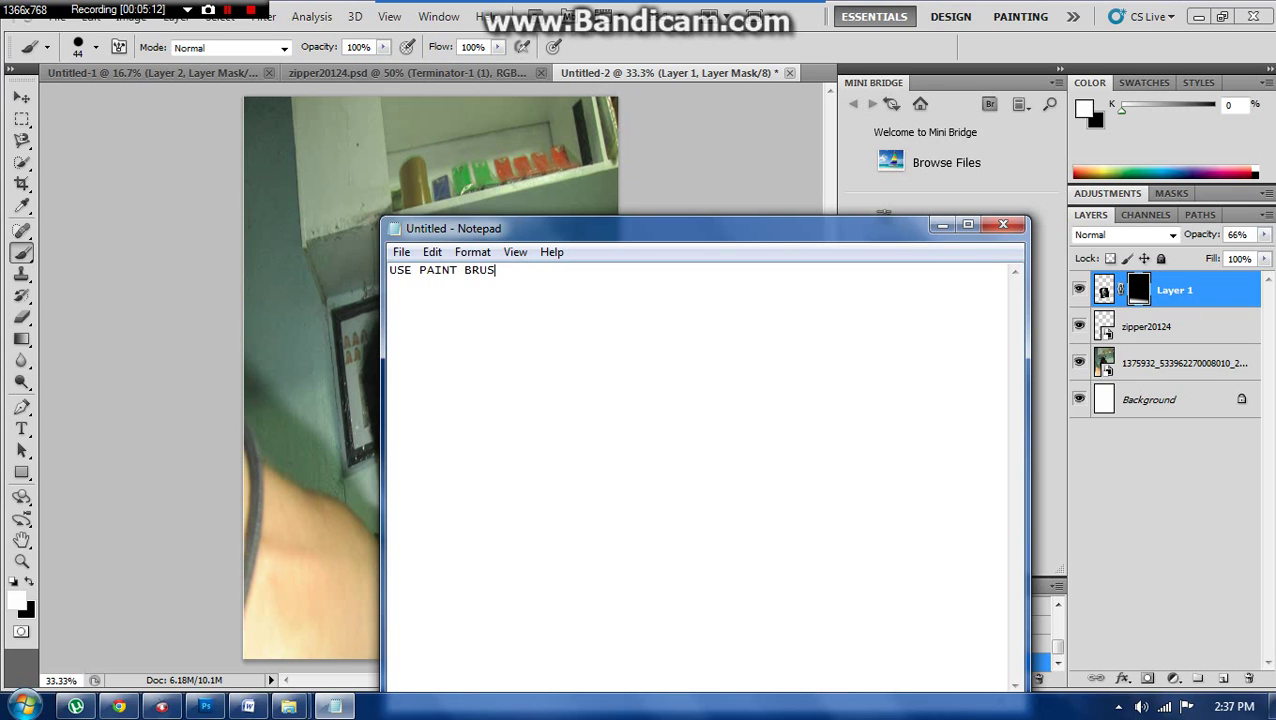
click(942, 224)
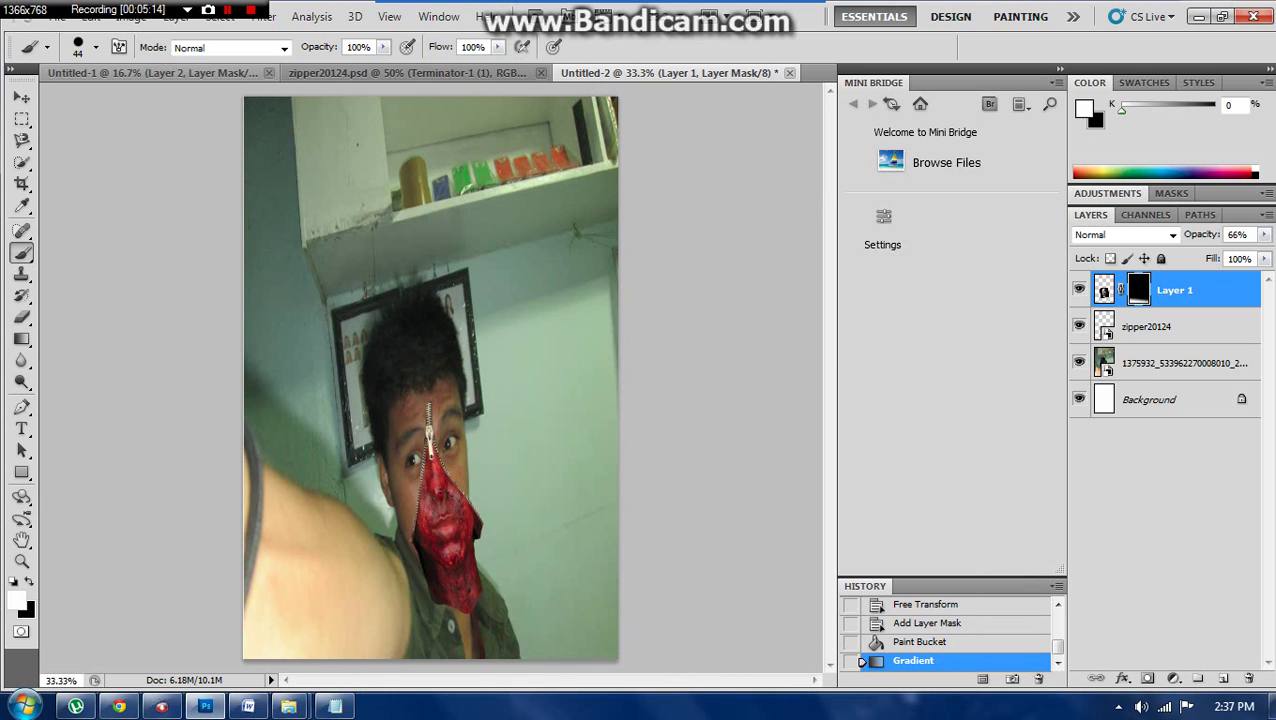
Reduce the brush size to 29 px, write "32 PIX" in the Notepad note and return to Photoshop
click(96, 47)
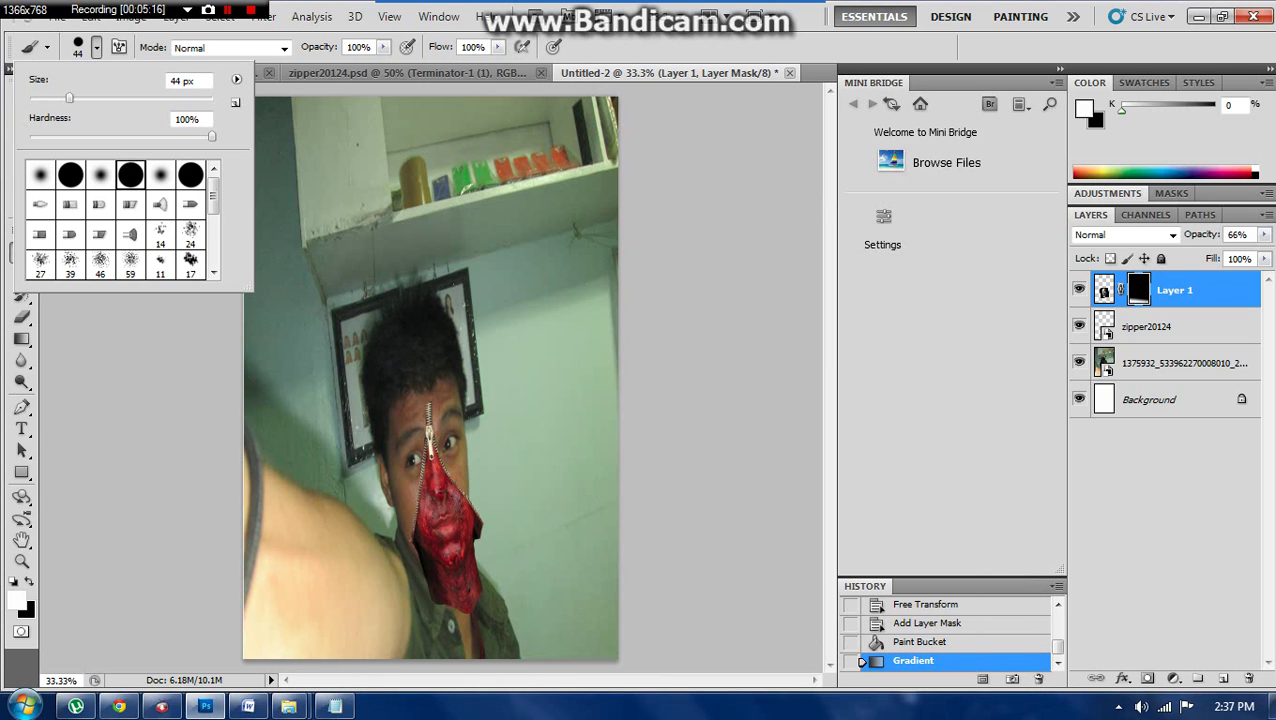
drag(69, 98, 55, 98)
click(335, 706)
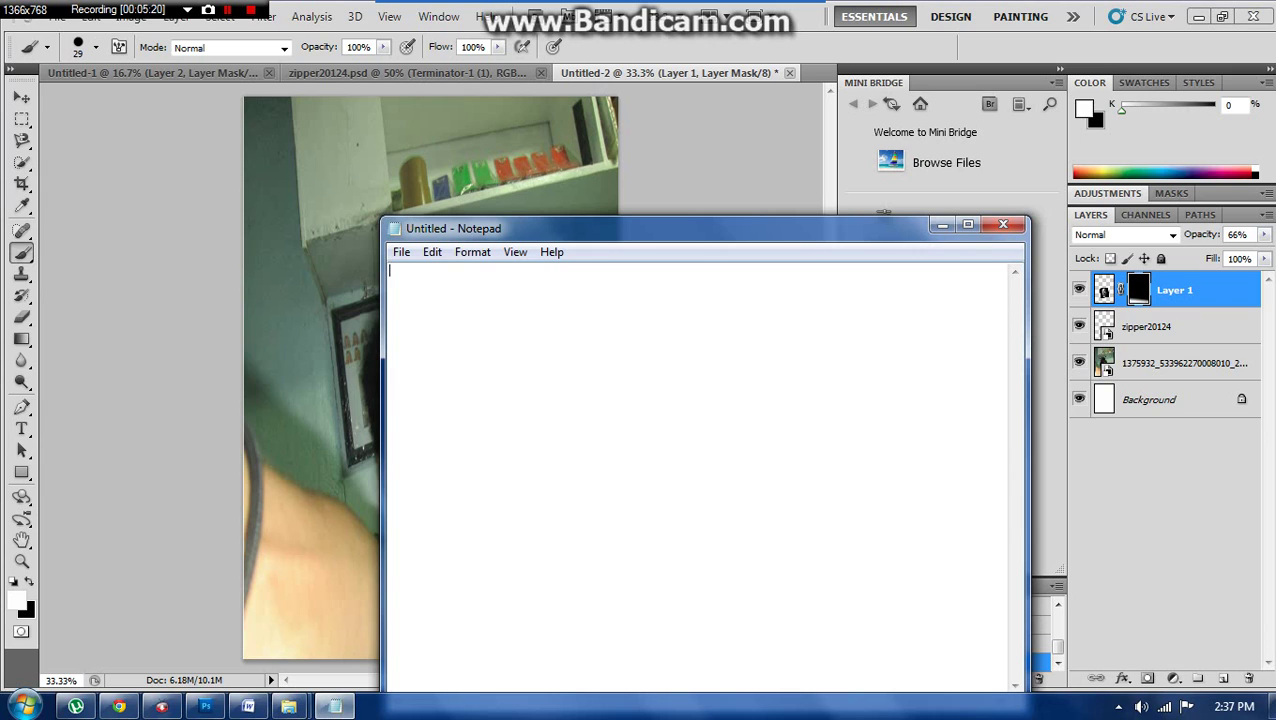
text(32 PIX)
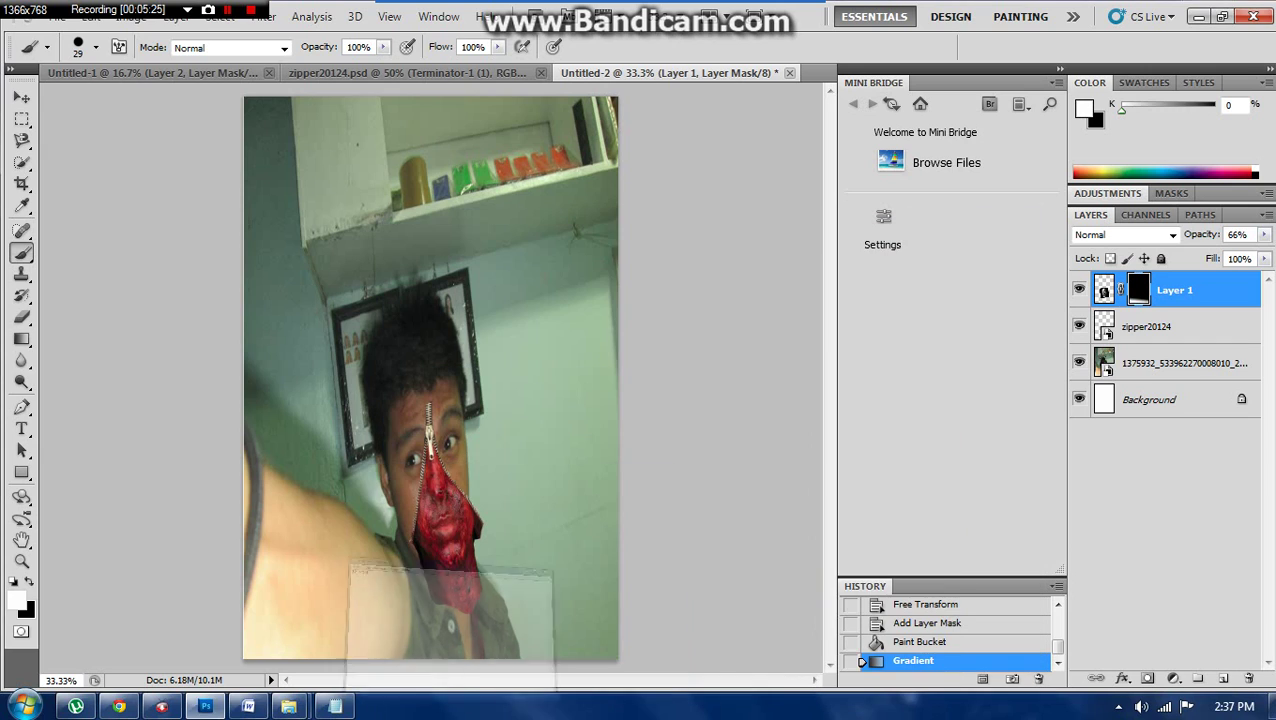
click(942, 224)
Paint white on Layer 1's mask with a 32 px brush to reveal the skull over the cheeks, eyes and parts of the forehead
click(96, 47)
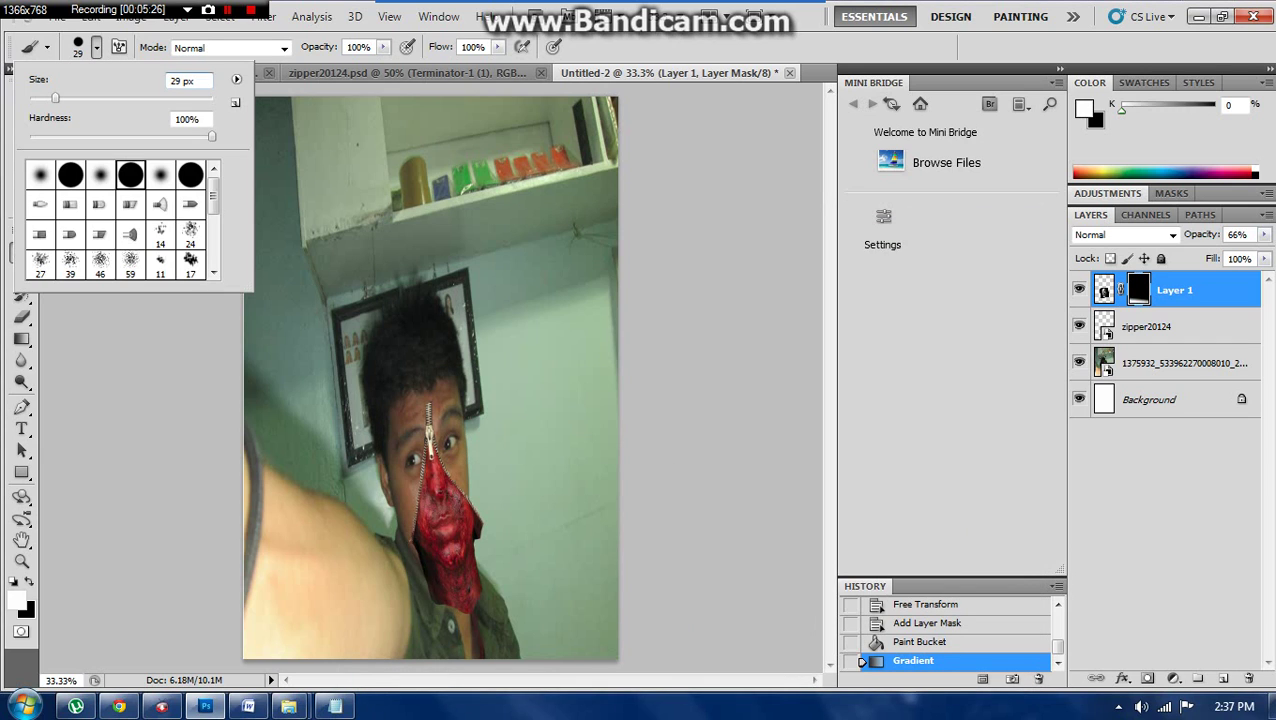
key(Up)
key(Up)
key(Return)
click(445, 490)
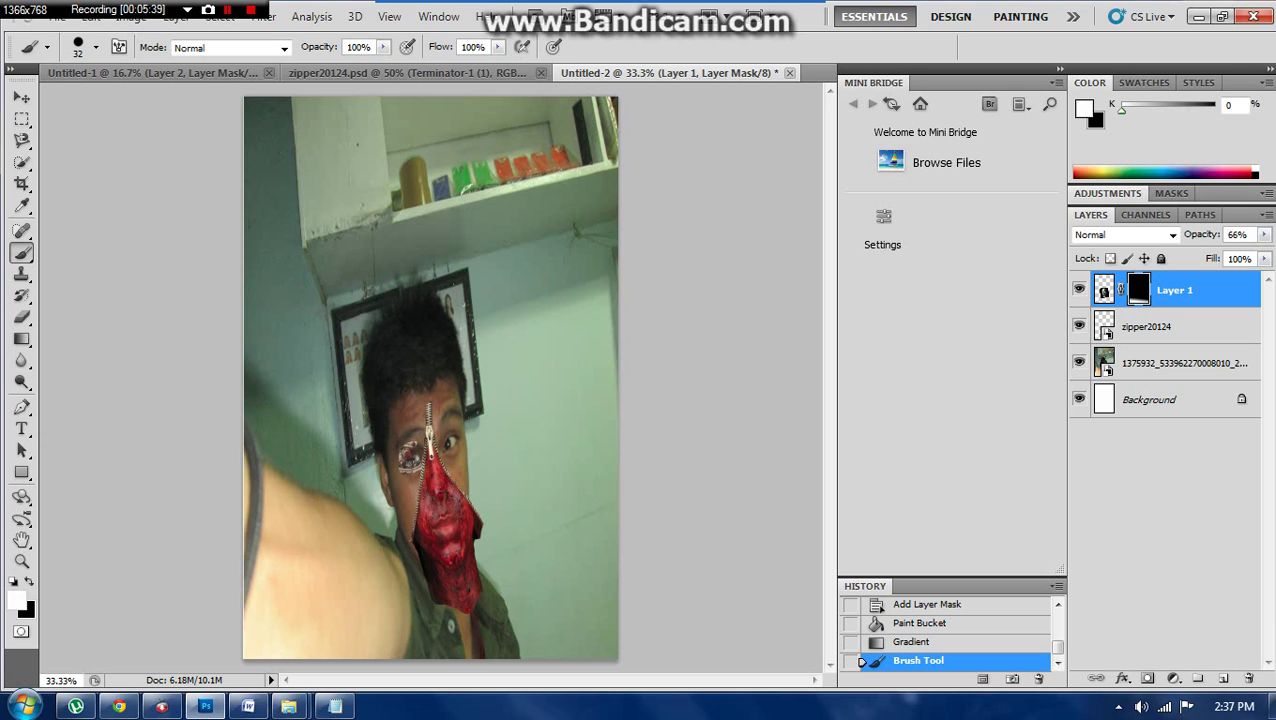
drag(412, 472, 408, 496)
mouse_move(409, 514)
mouse_down()
mouse_move(390, 473)
mouse_move(392, 492)
mouse_up()
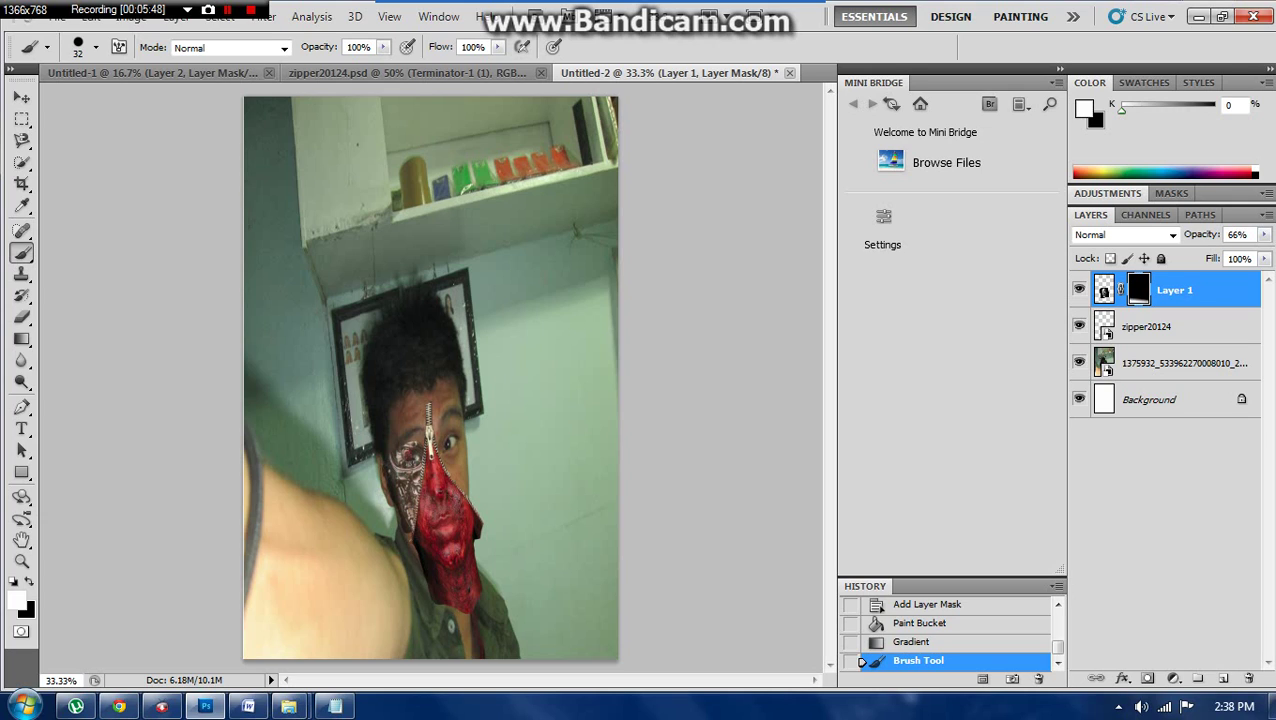
drag(390, 446, 413, 402)
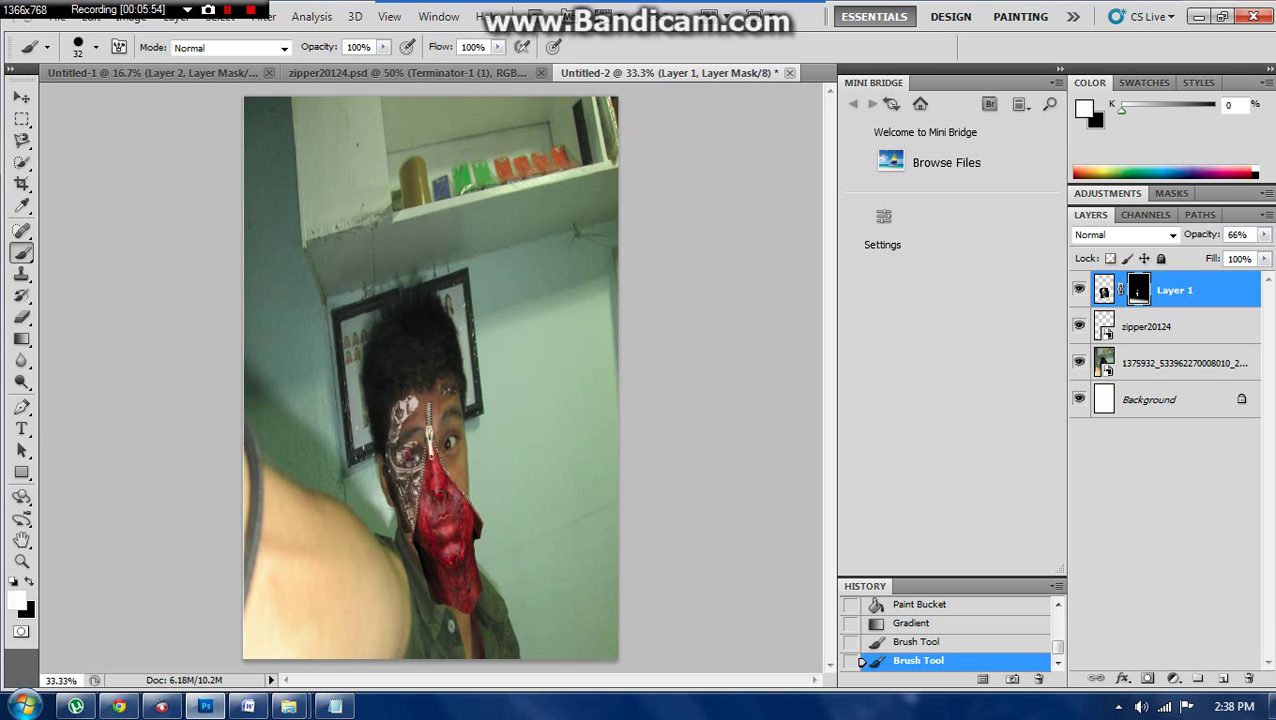
drag(450, 388, 452, 390)
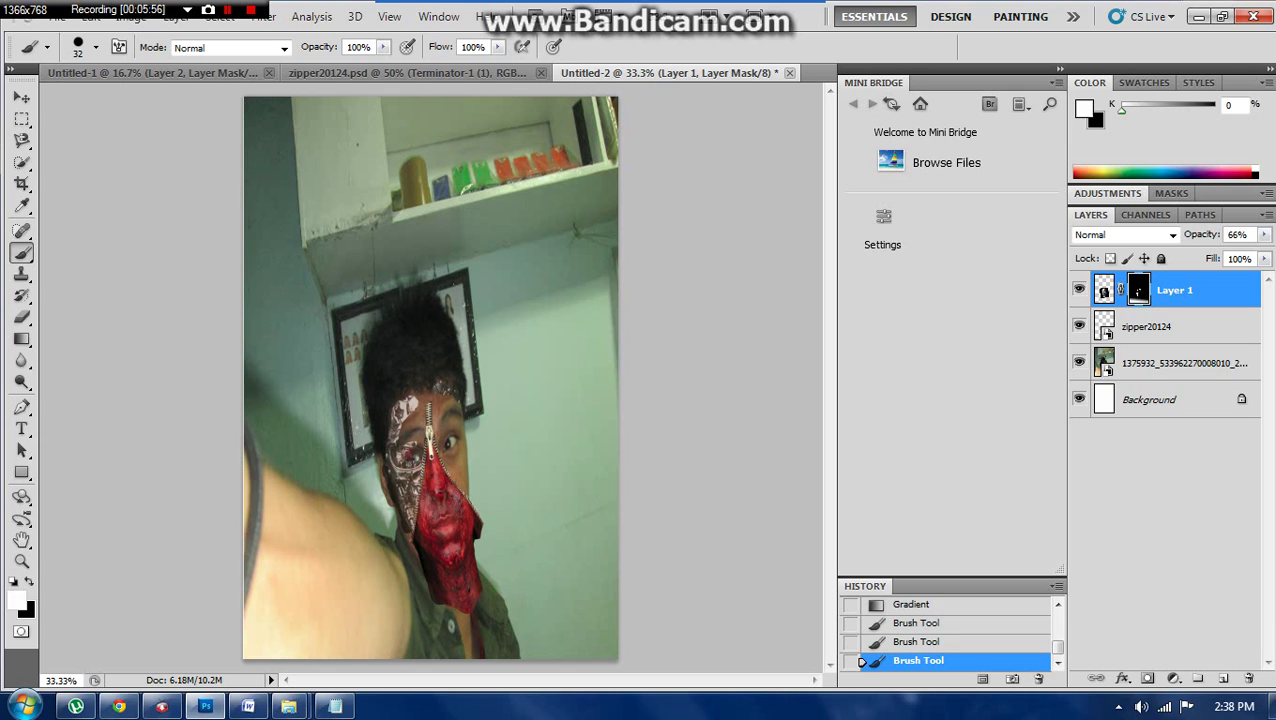
mouse_move(460, 458)
mouse_down()
mouse_move(462, 473)
mouse_move(456, 462)
mouse_up()
click(462, 479)
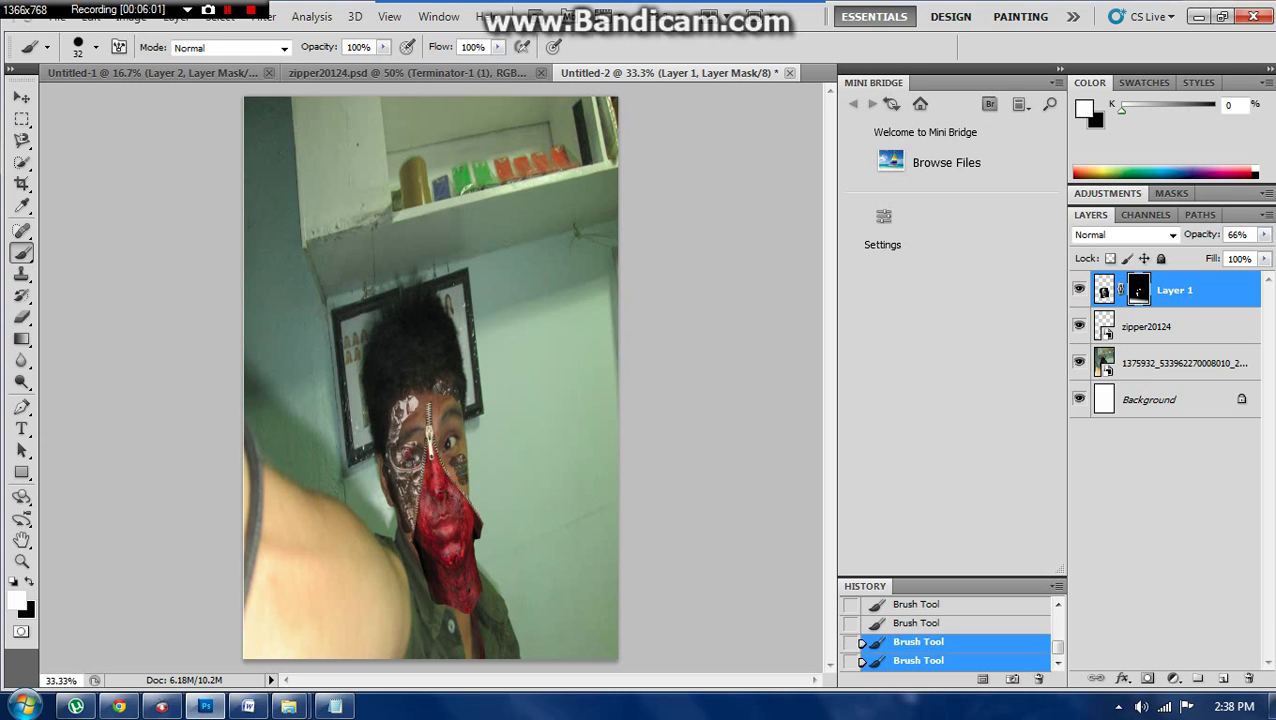
drag(477, 517, 465, 495)
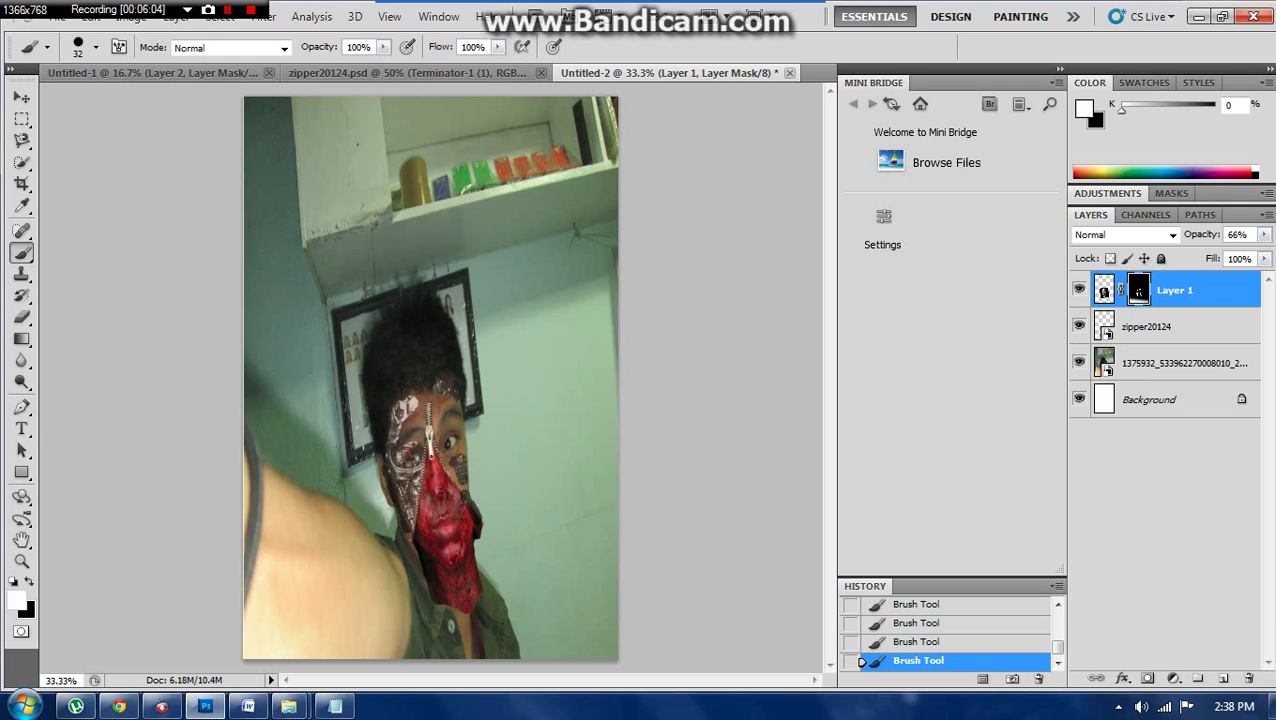
drag(458, 447, 450, 451)
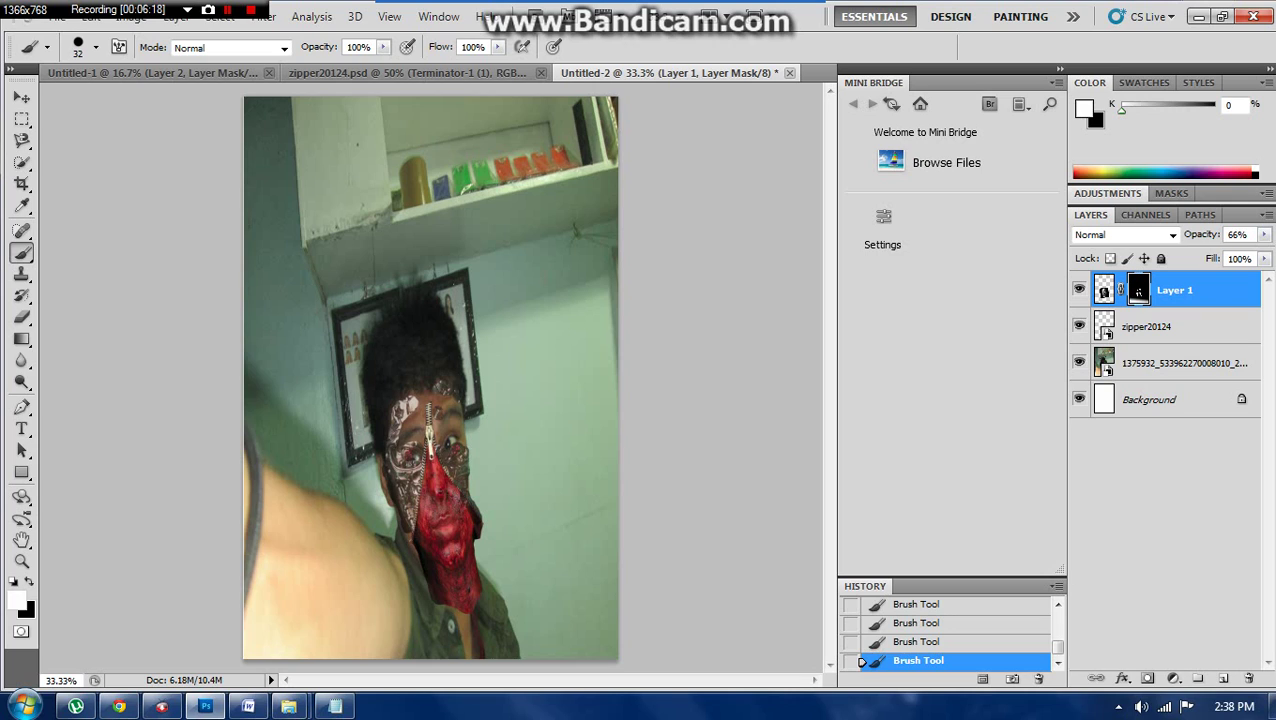
click(414, 421)
Replace the Notepad note's text with "SEE THANKS FOR WATCHING" and erase it
click(335, 706)
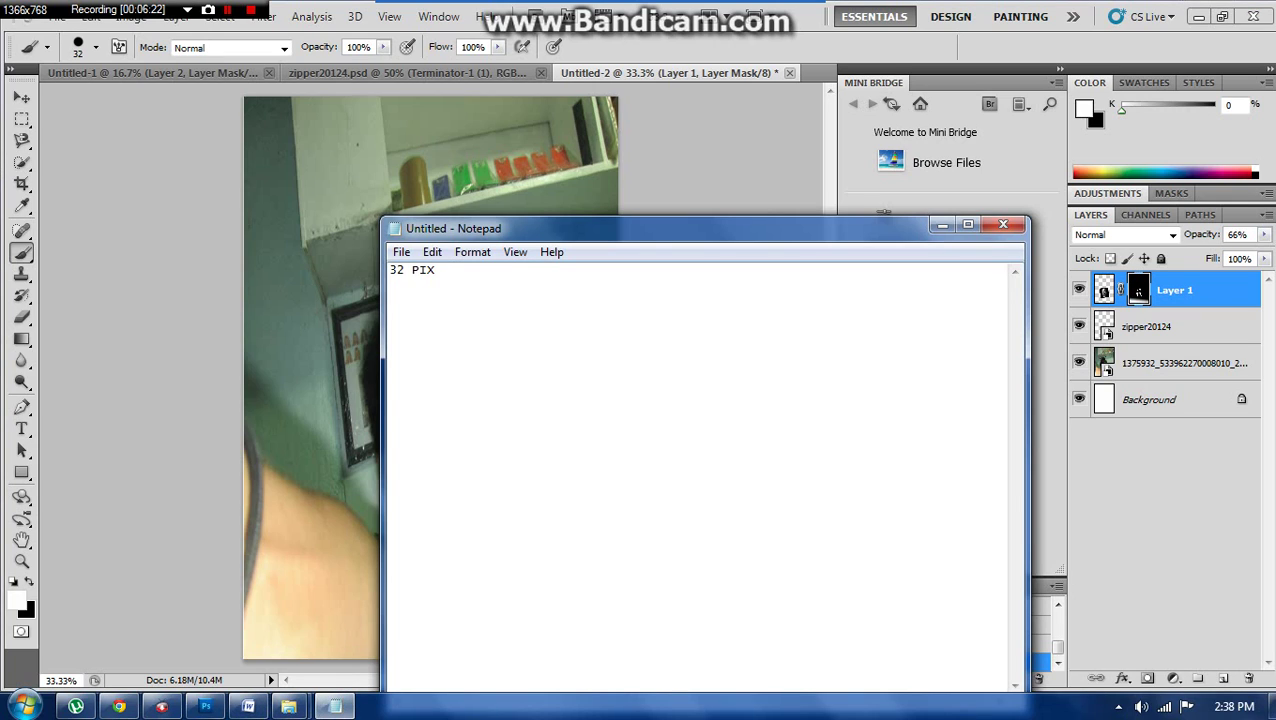
key(ctrl+a)
text(SEE THANKS FOR WATC)
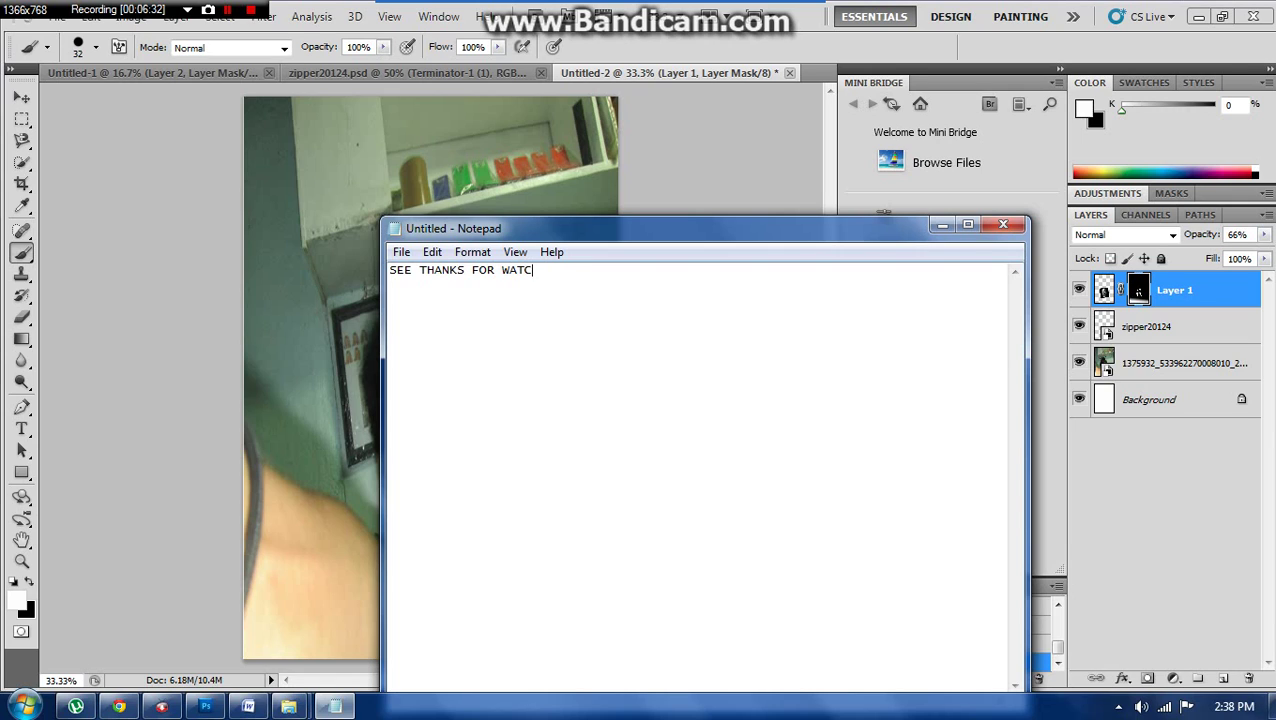
text(HING)
key(BackSpace)
key(BackSpace)
key(BackSpace)
key(BackSpace)
key(BackSpace)
key(BackSpace)
key(BackSpace)
key(BackSpace)
key(BackSpace)
key(BackSpace)
key(BackSpace)
key(BackSpace)
key(BackSpace)
key(BackSpace)
key(BackSpace)
key(BackSpace)
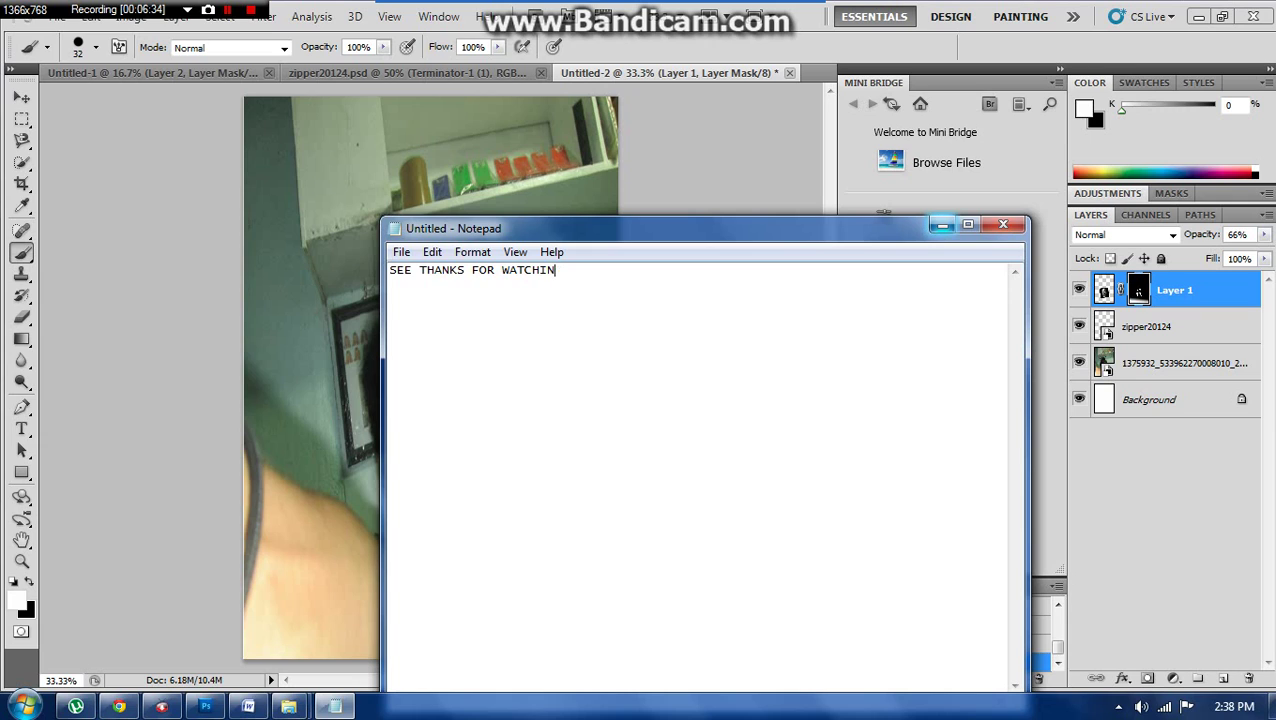